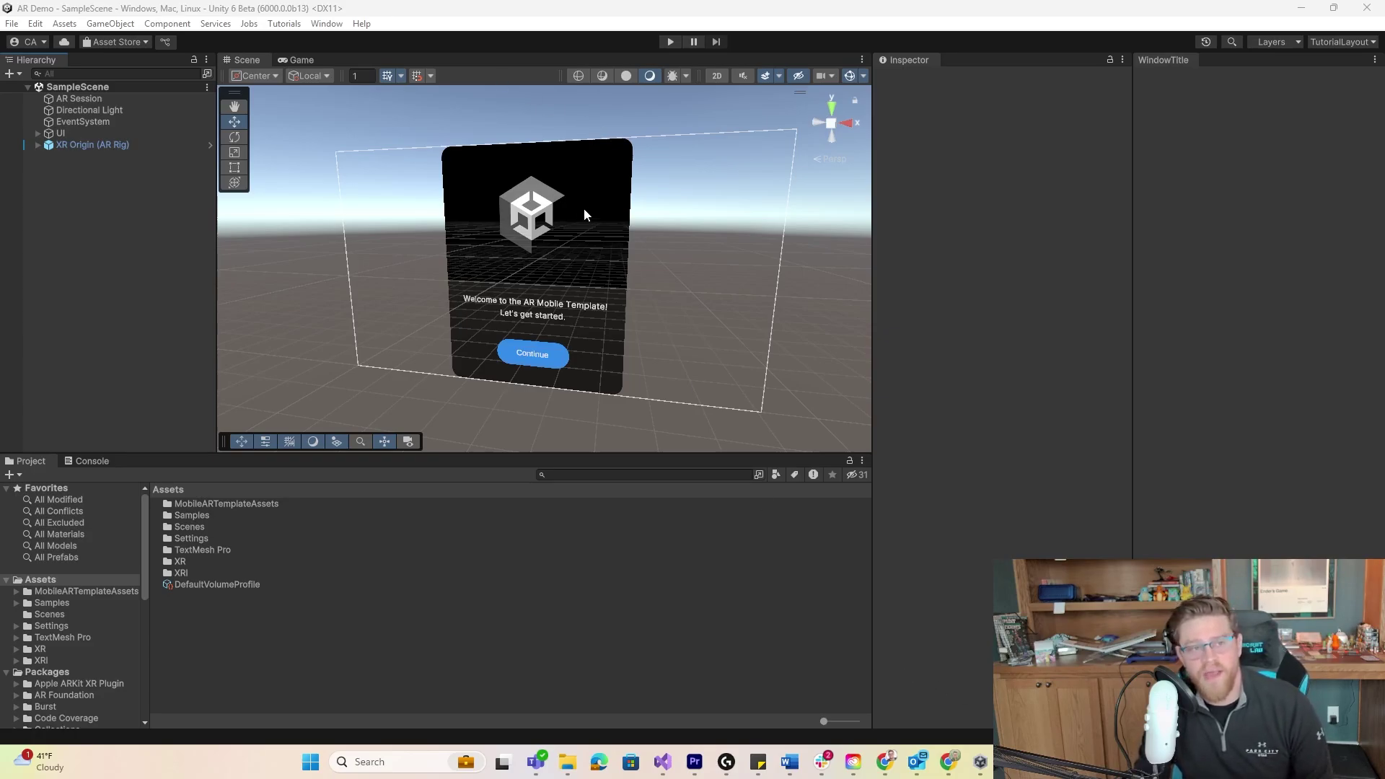
- In Unity Hub, read the AR Mobile template's details and Packages list, then close the dialog
{"action": "mouse_move", "coordinate": [980, 762]}
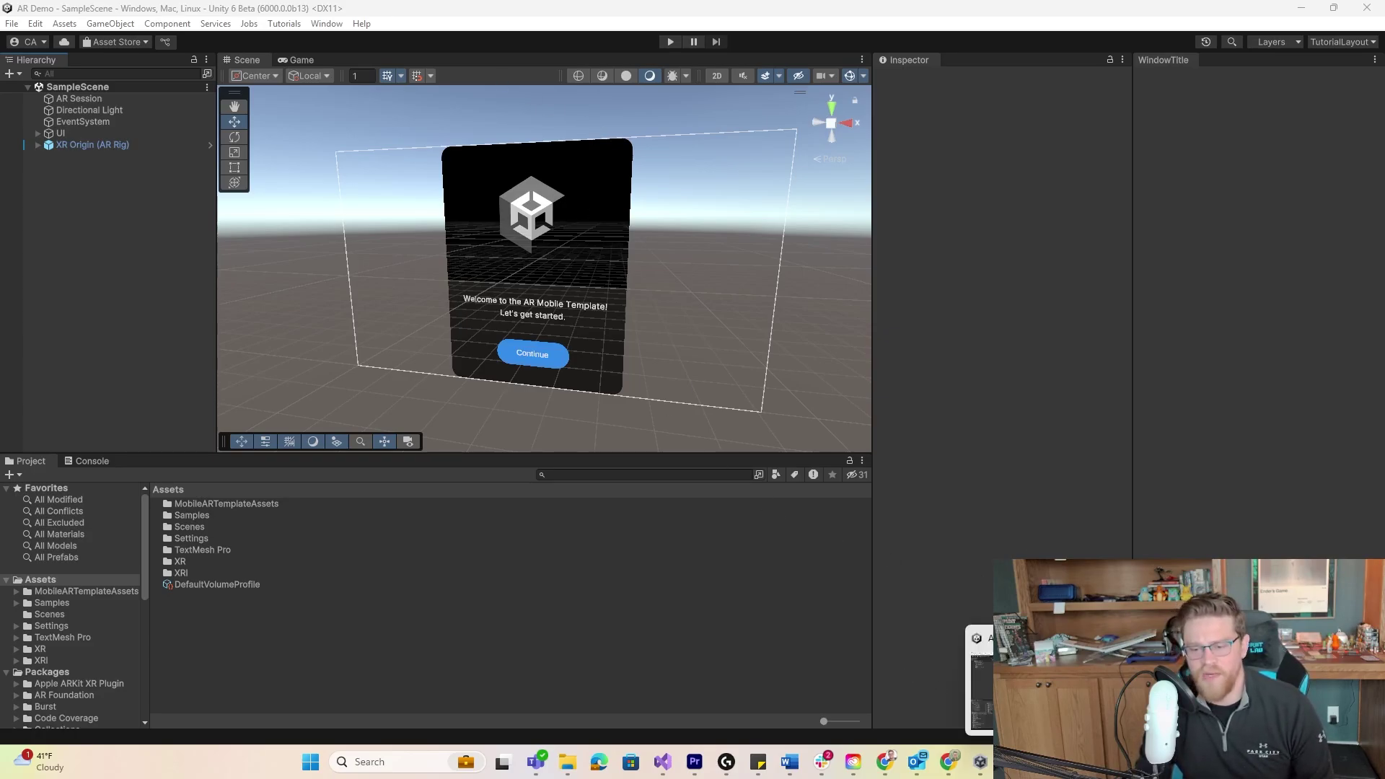
{"action": "left_click", "coordinate": [980, 678]}
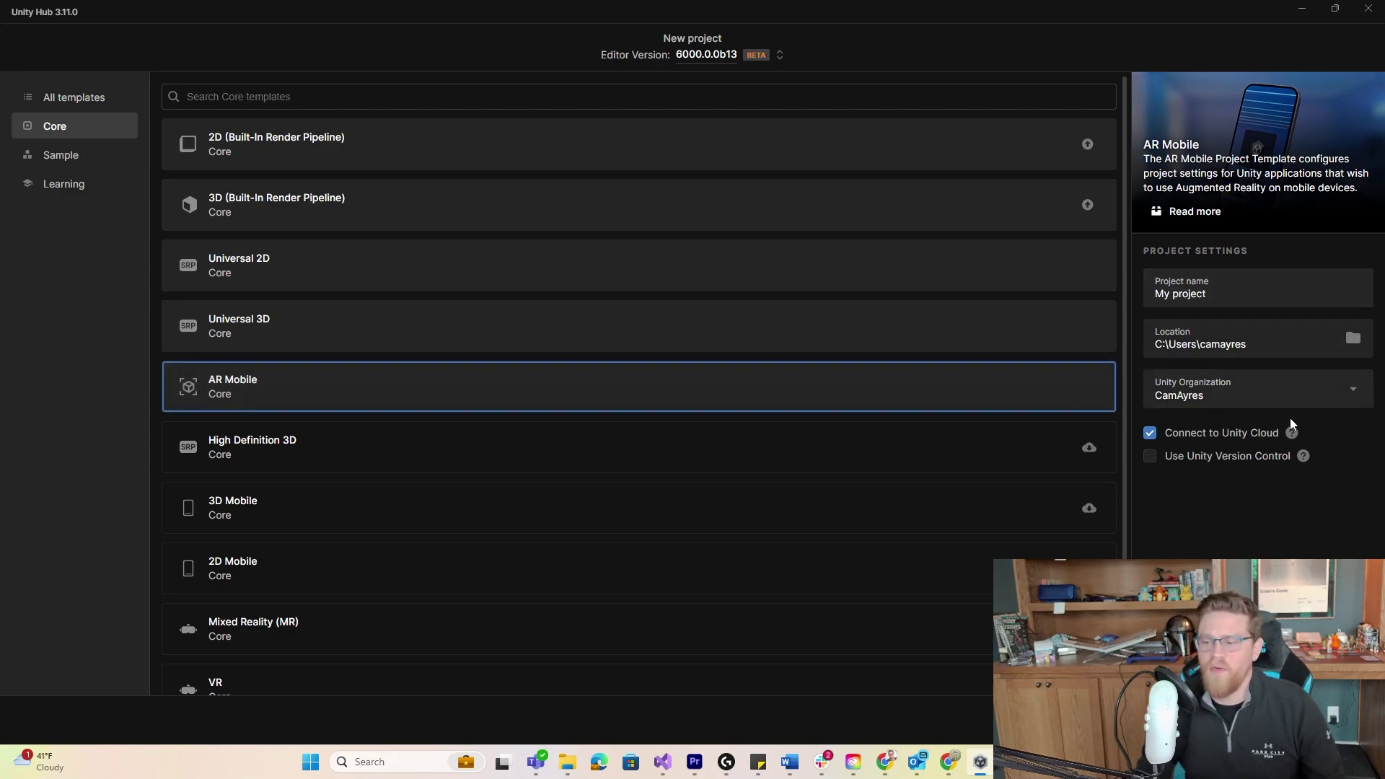
{"action": "left_click", "coordinate": [1184, 213]}
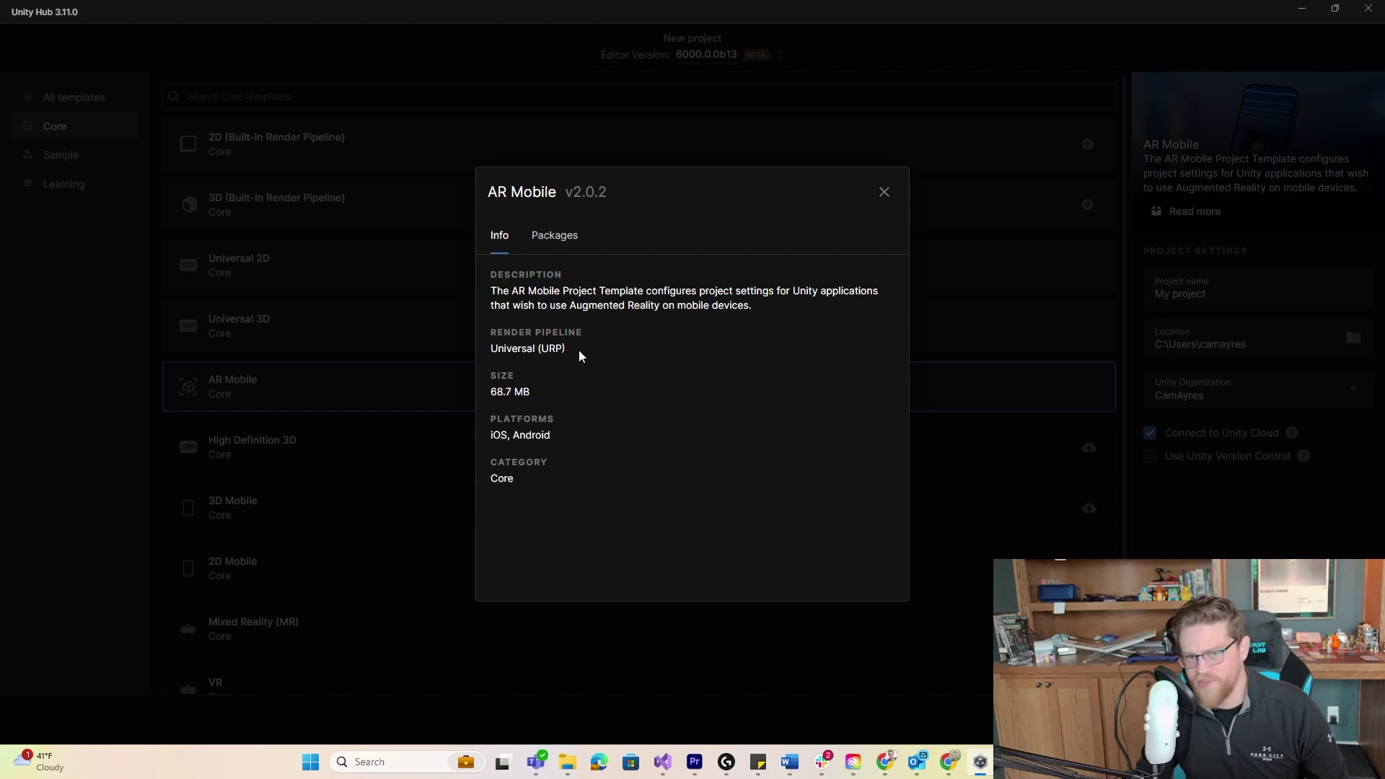
{"action": "left_click", "coordinate": [564, 234]}
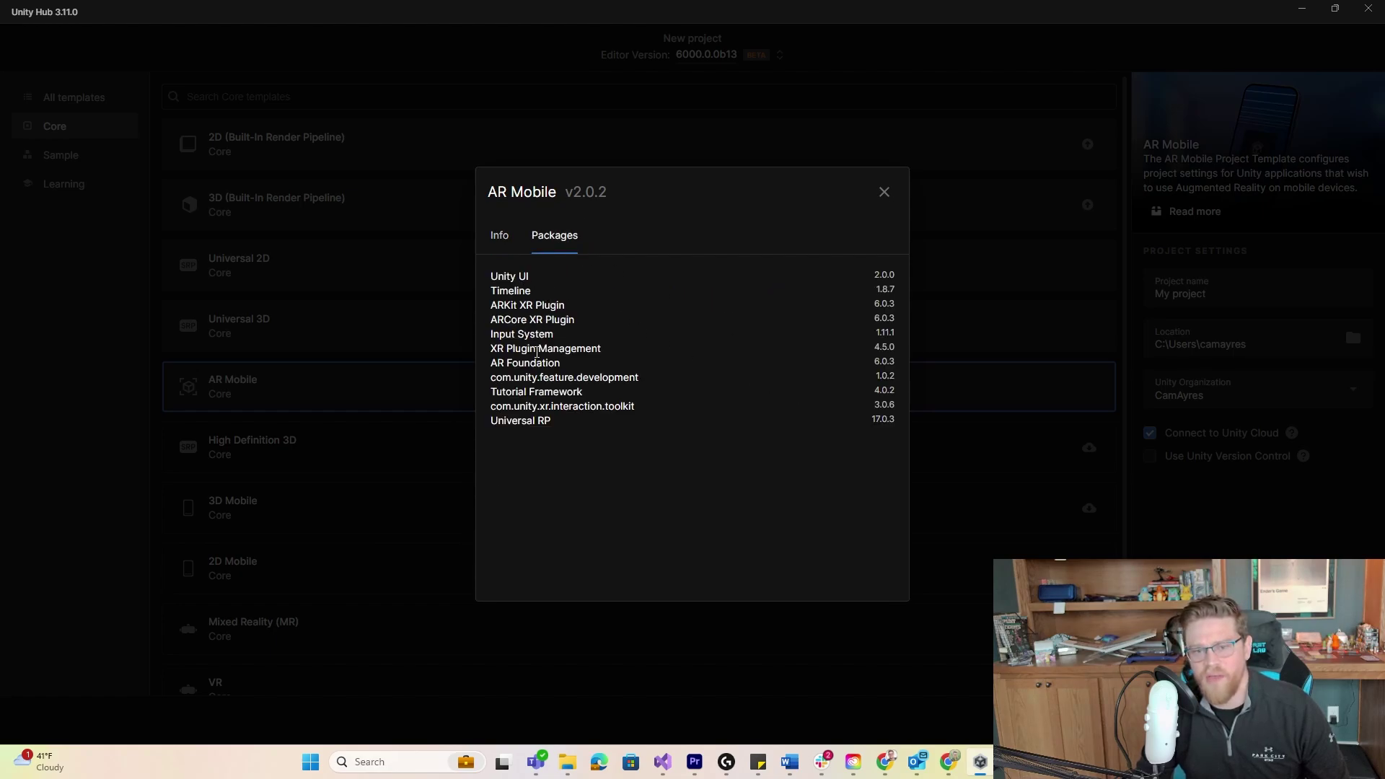
{"action": "left_click", "coordinate": [884, 192]}
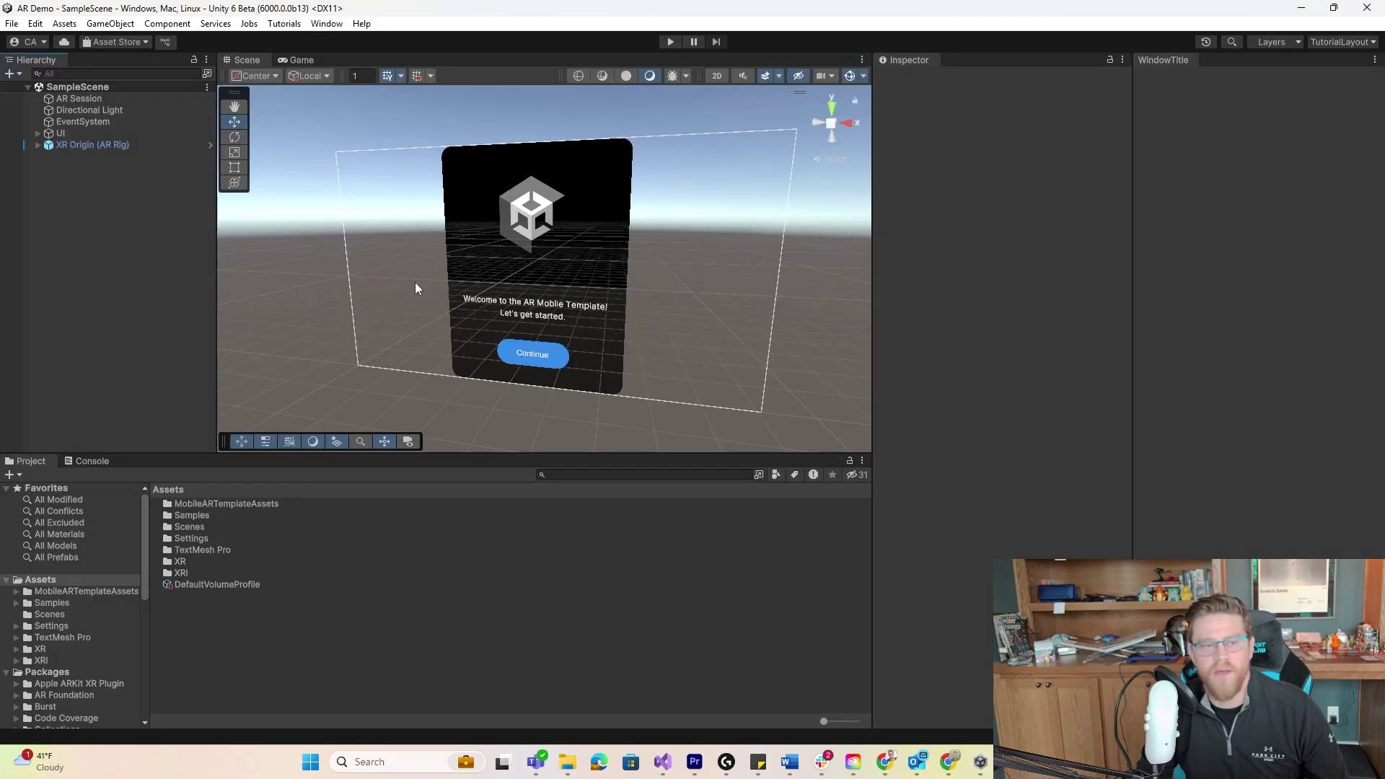
- Orbit the scene, then open Build Profiles on Android, which shows no Android module loaded
{"action": "left_click_drag", "start_coordinate": [416, 289], "coordinate": [339, 181], "text": "alt"}
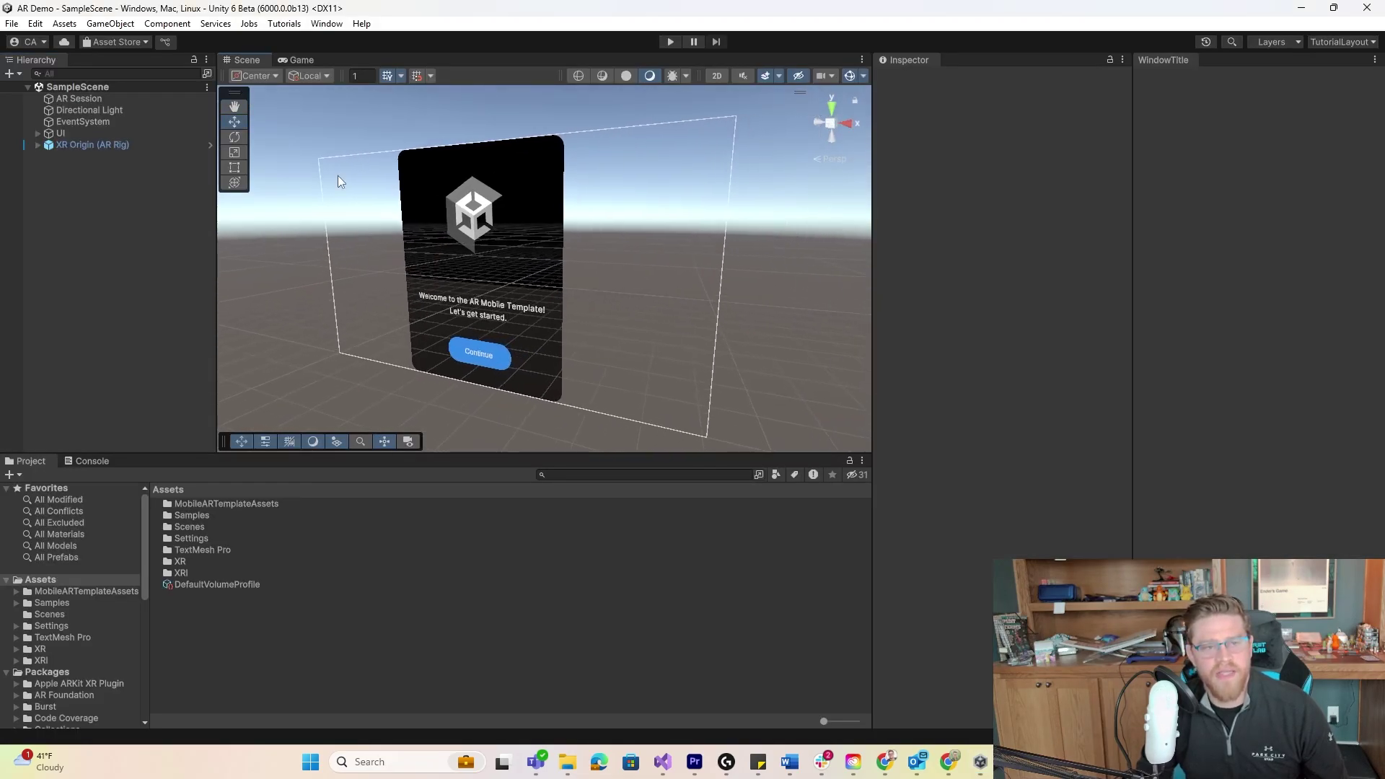
{"action": "left_click", "coordinate": [11, 23]}
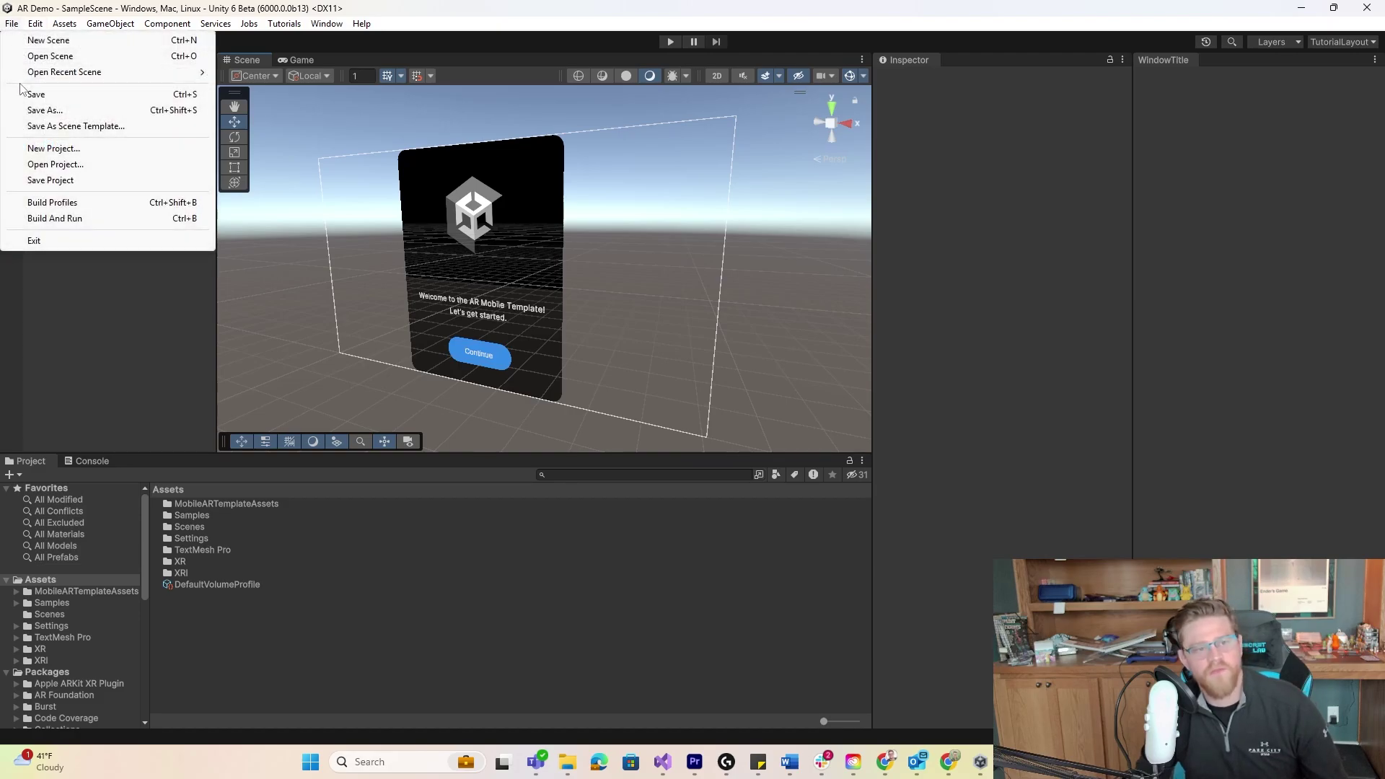
{"action": "left_click", "coordinate": [52, 203]}
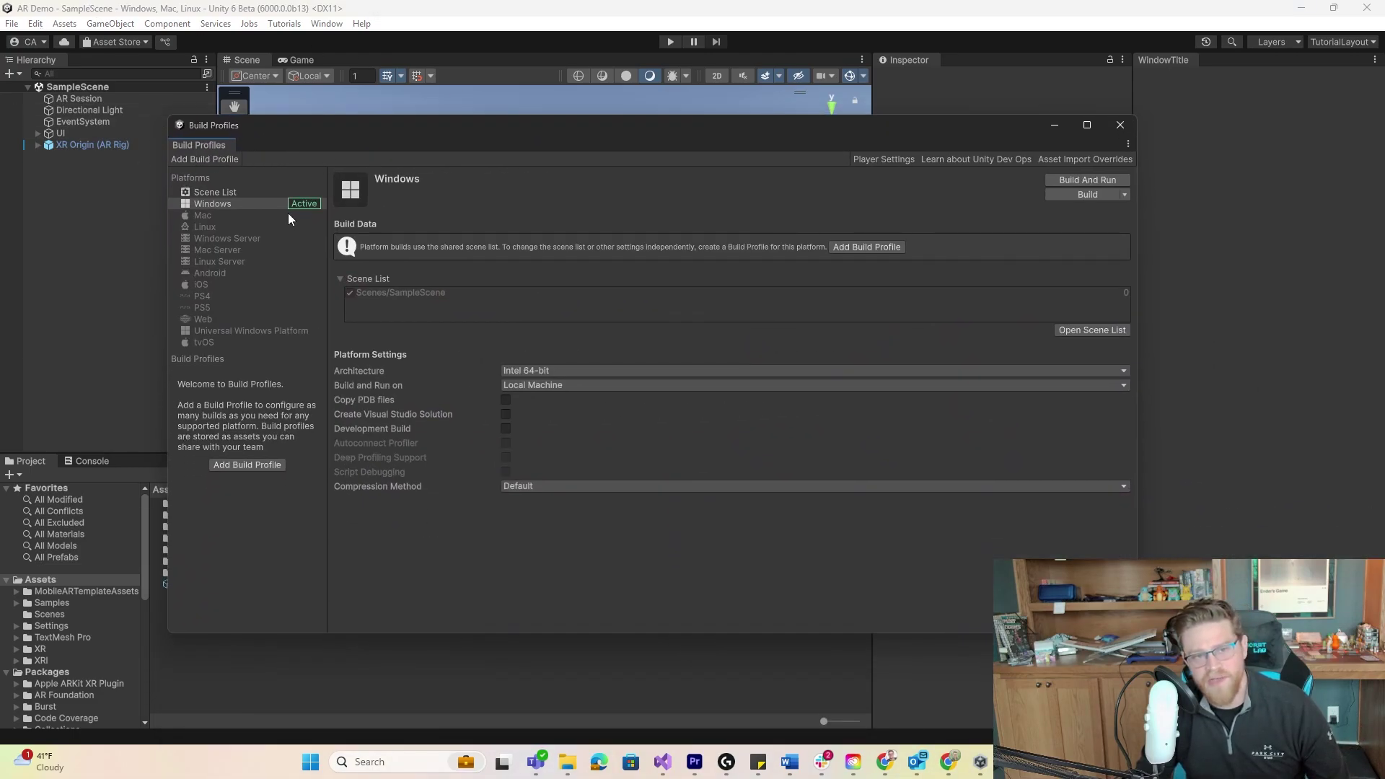
{"action": "left_click", "coordinate": [210, 274]}
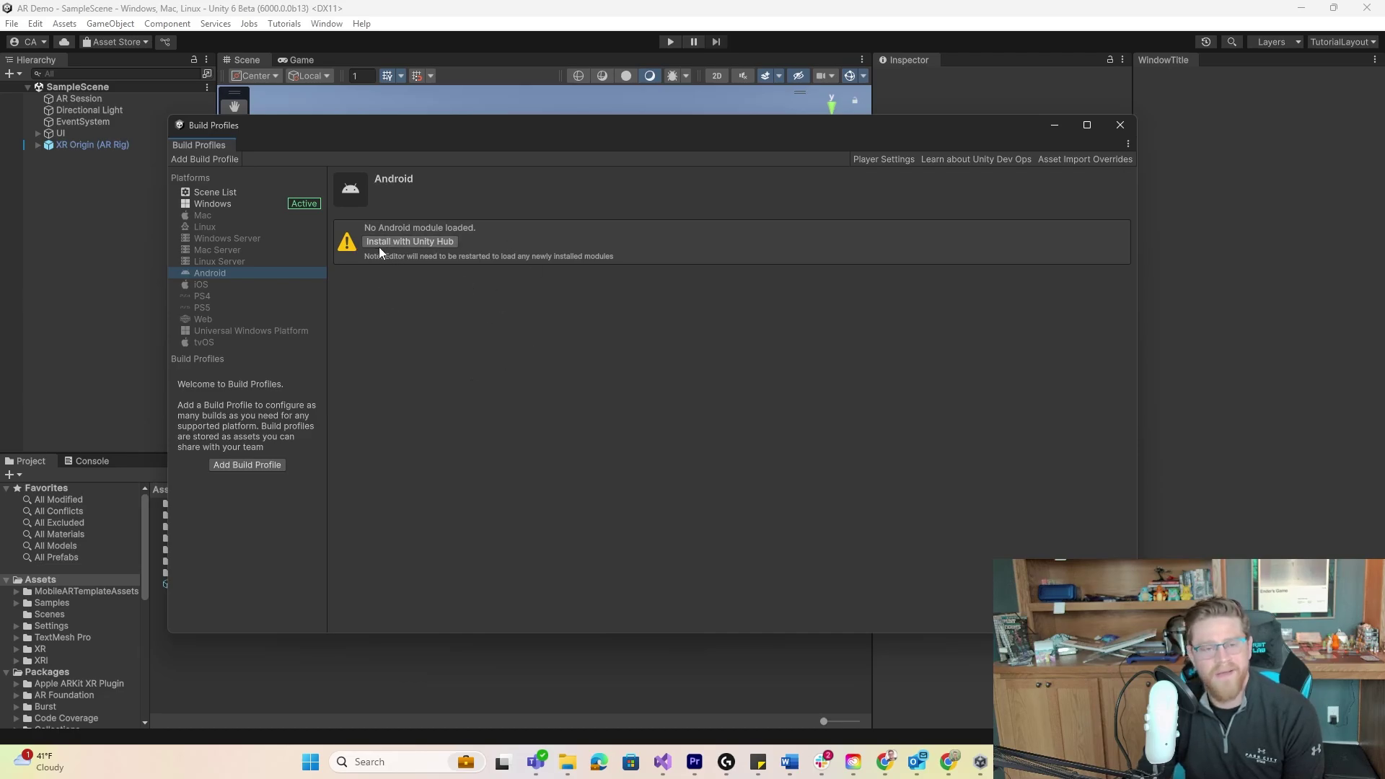
- Install Android Build Support with OpenJDK and SDK & NDK Tools, accepting the SDK licence
{"action": "left_click", "coordinate": [441, 243]}
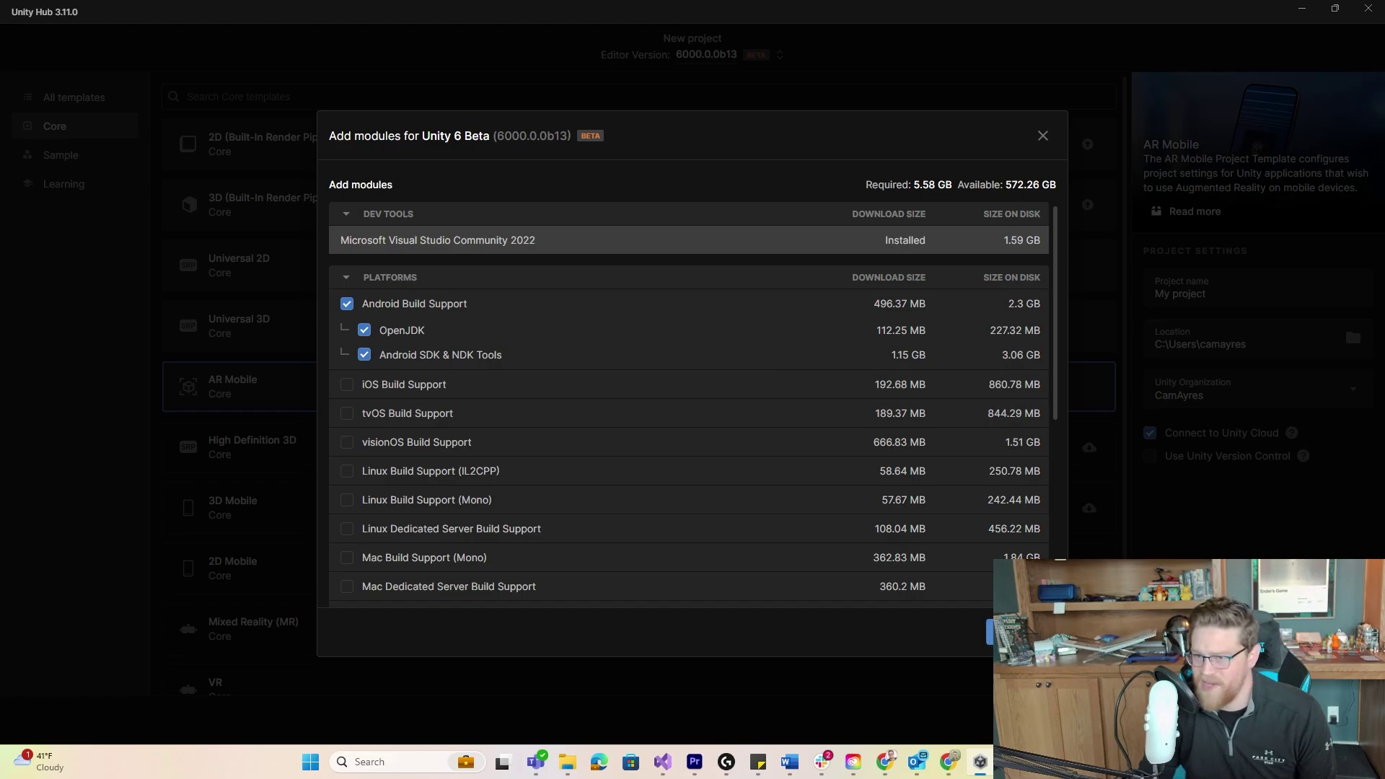
{"action": "left_click", "coordinate": [1020, 632]}
{"action": "left_click", "coordinate": [448, 592]}
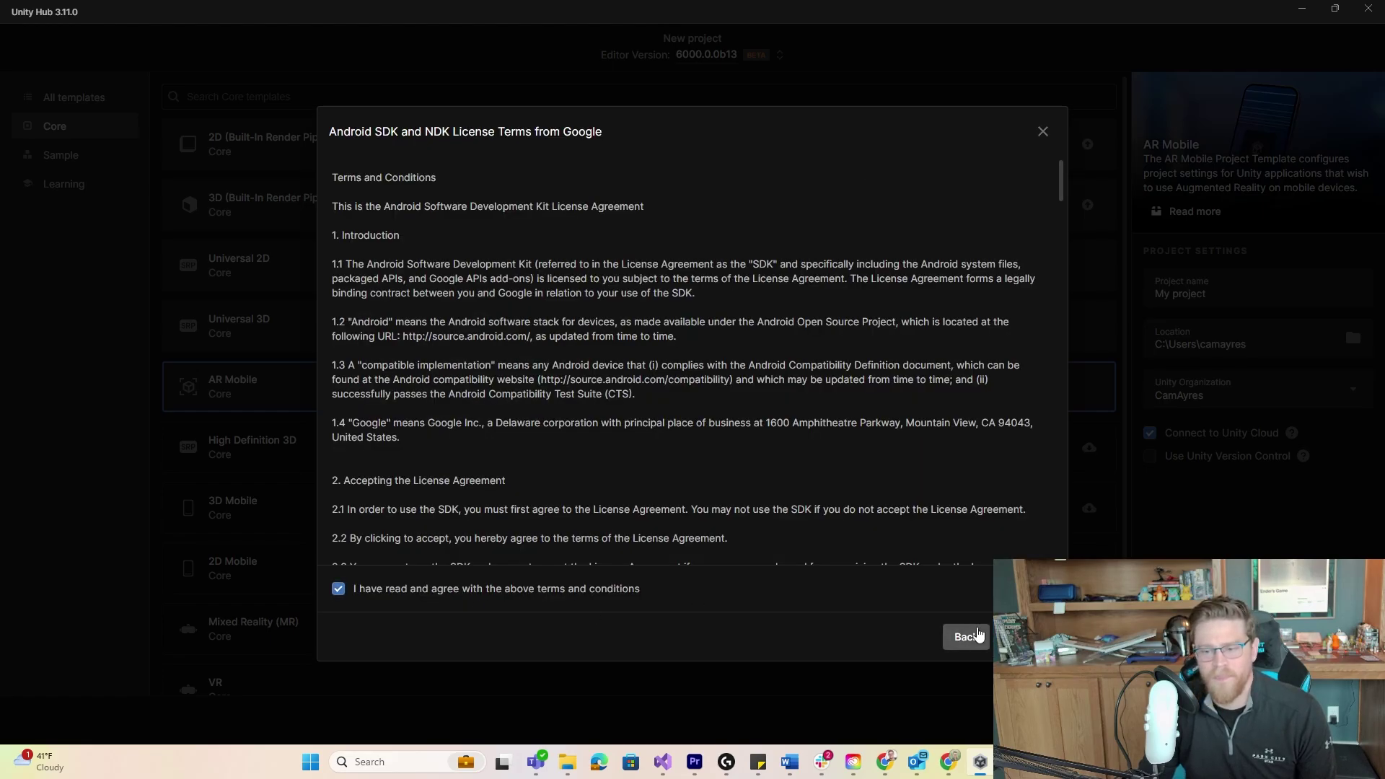
{"action": "left_click", "coordinate": [1026, 640]}
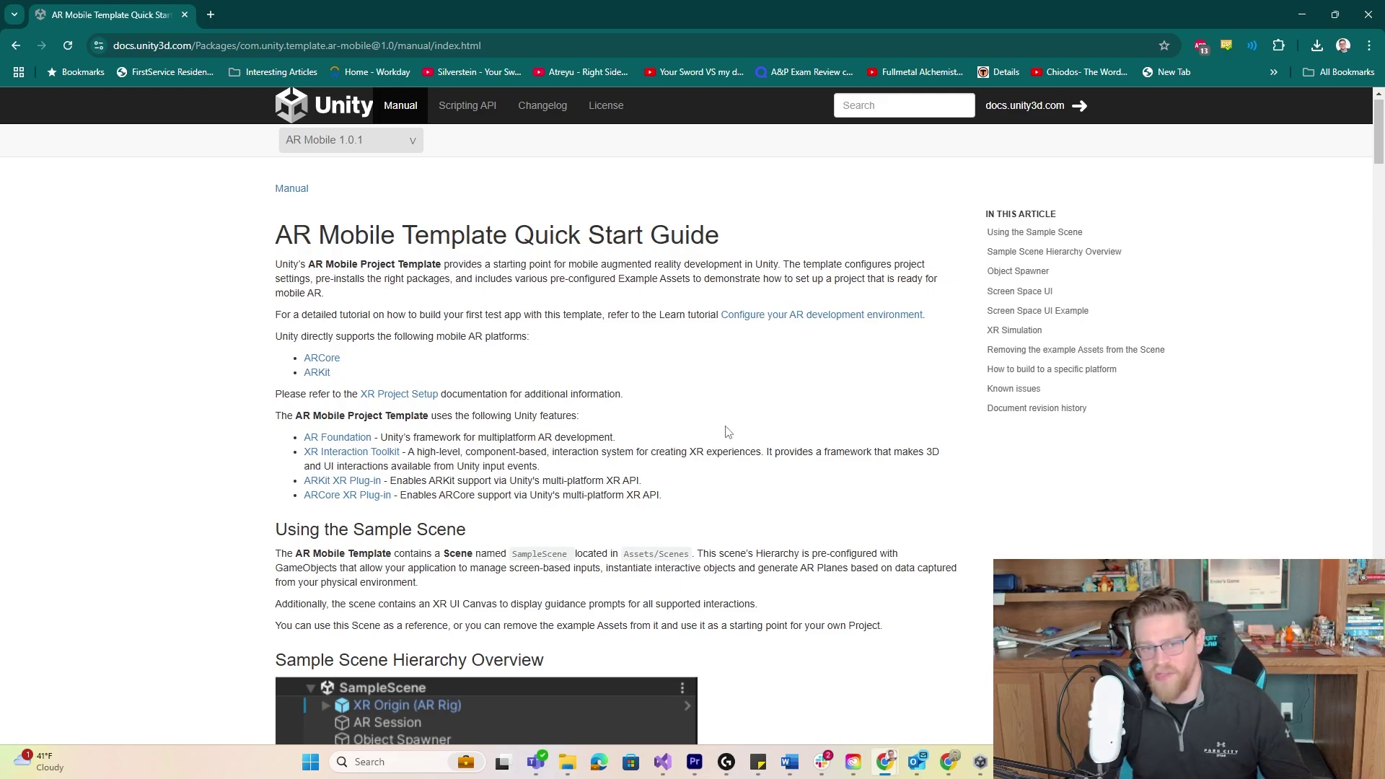
- Scroll the AR Mobile Template Quick Start Guide down to the Object Spawner section
{"action": "scroll", "coordinate": [727, 433], "scroll_direction": "down", "scroll_amount": 2}
{"action": "scroll", "coordinate": [863, 581], "scroll_direction": "down", "scroll_amount": 5}
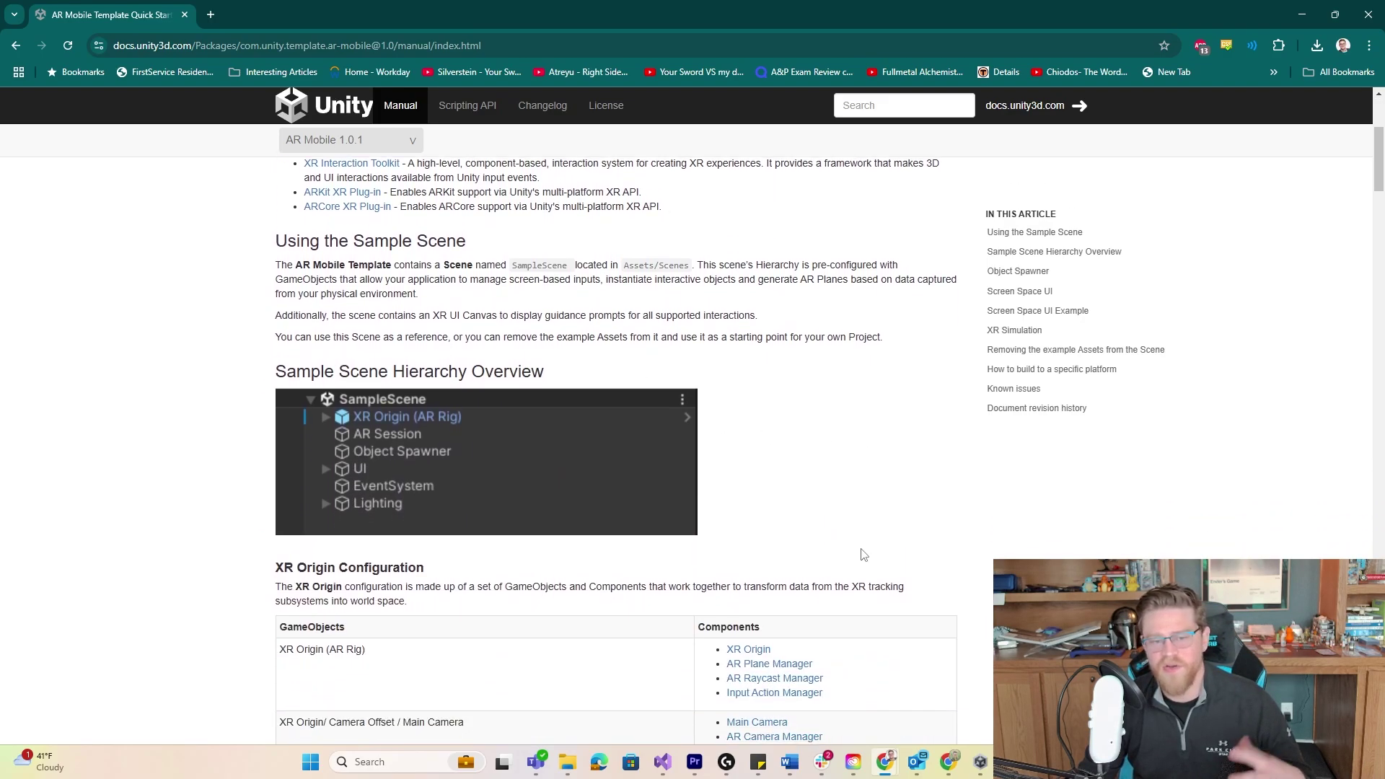
{"action": "scroll", "coordinate": [779, 424], "scroll_direction": "down", "scroll_amount": 2}
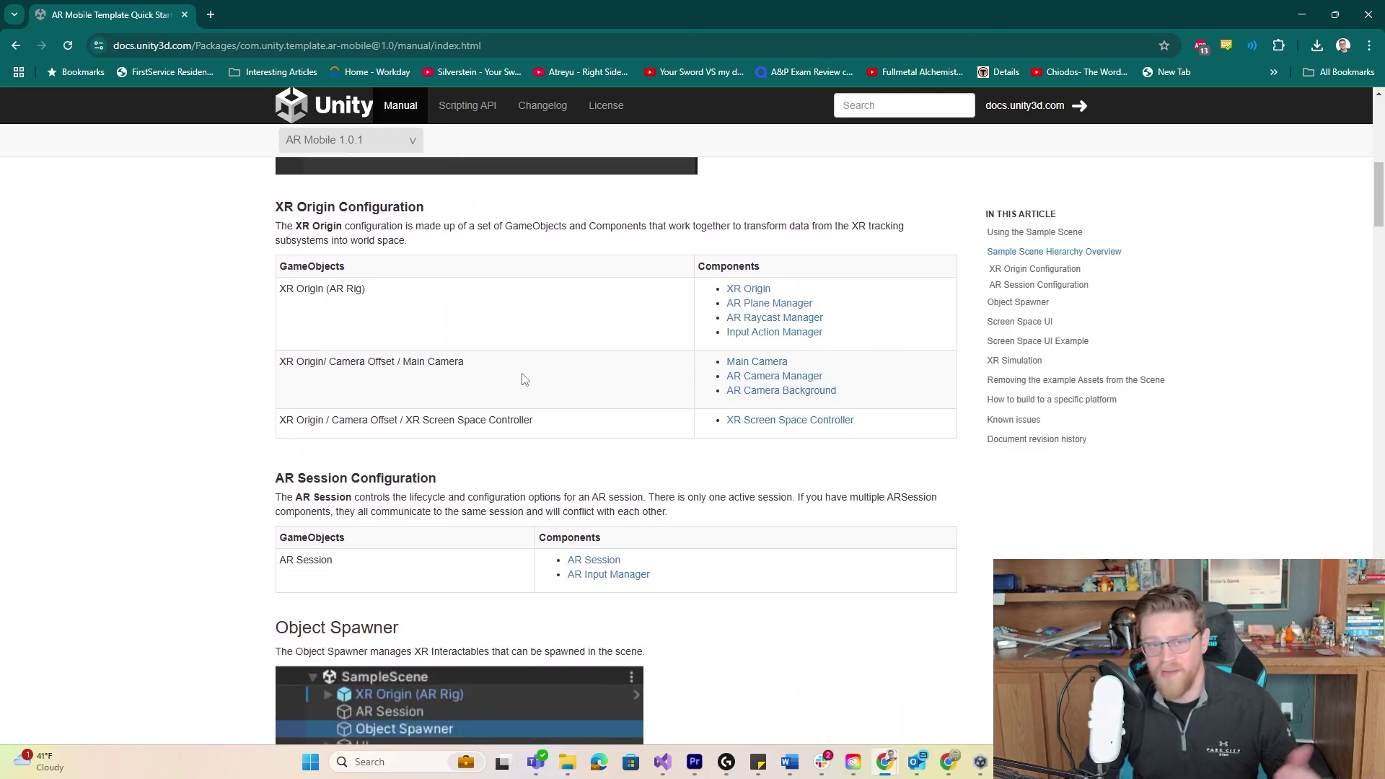
{"action": "scroll", "coordinate": [748, 430], "scroll_direction": "down", "scroll_amount": 5}
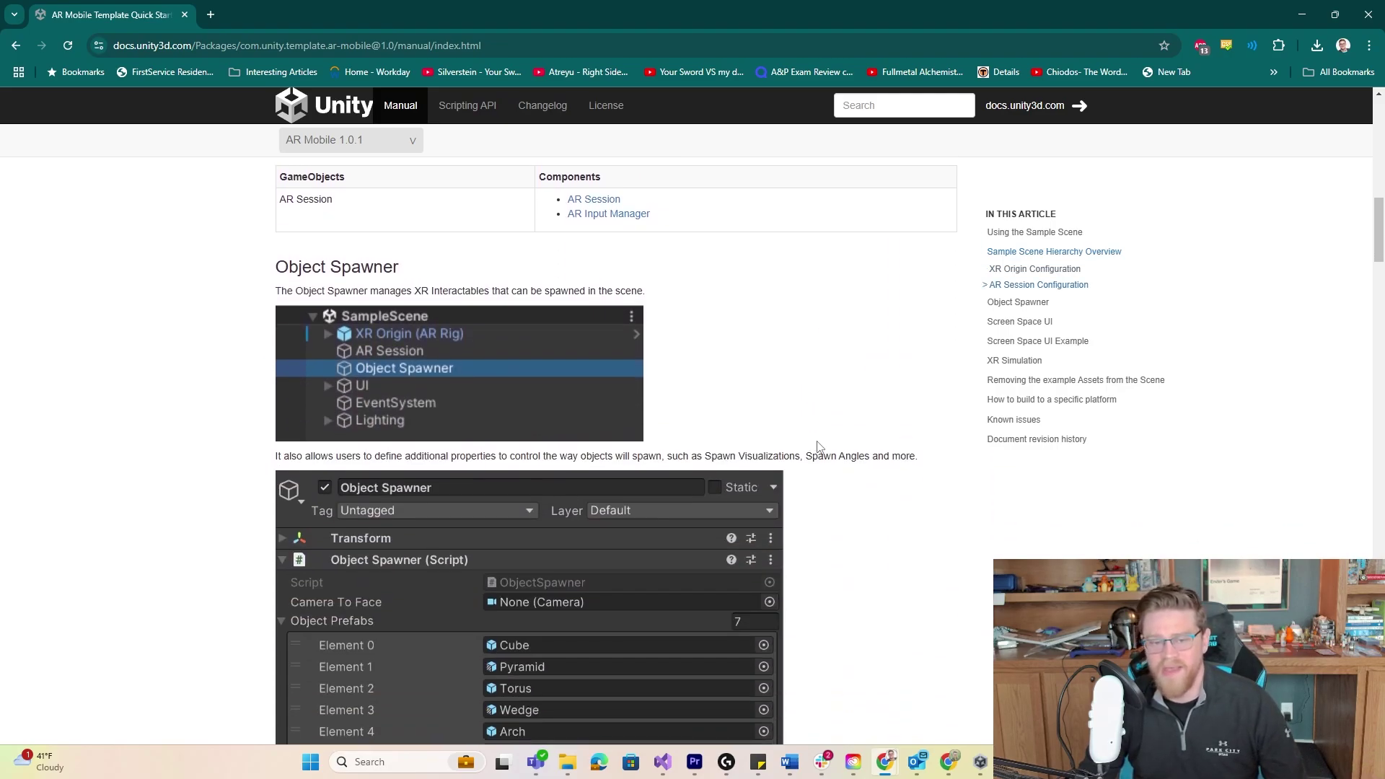
{"action": "scroll", "coordinate": [812, 426], "scroll_direction": "down", "scroll_amount": 2}
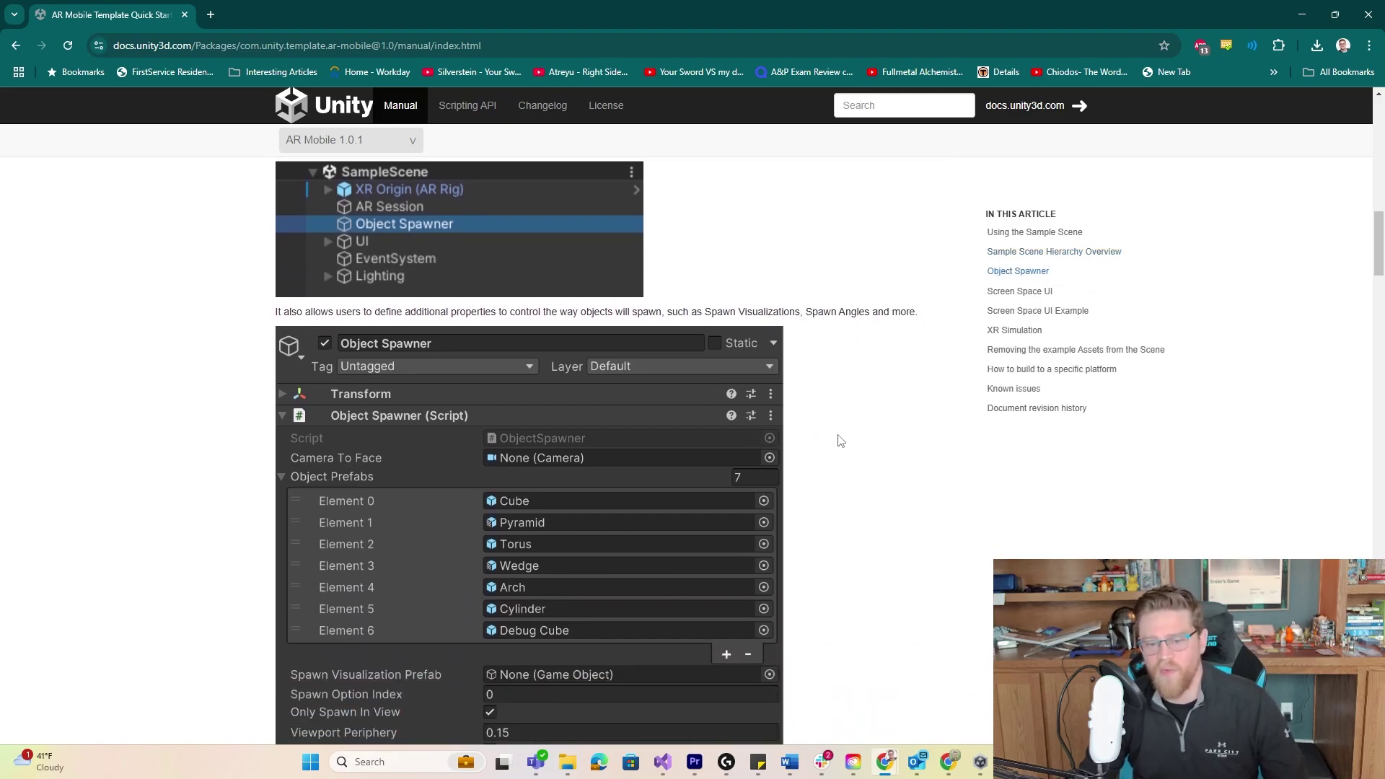
{"action": "scroll", "coordinate": [858, 433], "scroll_direction": "down", "scroll_amount": 2}
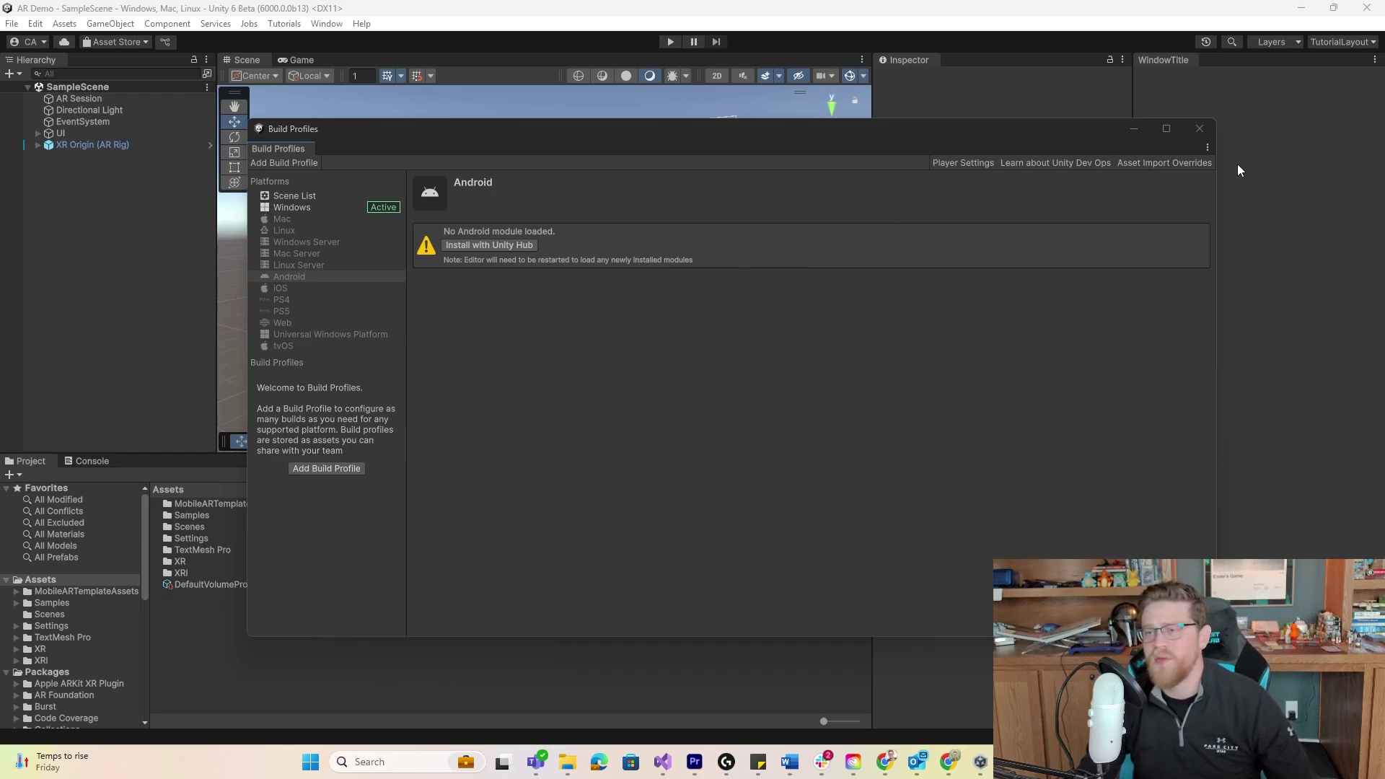
- Reopen Build Profiles, switch the active platform to Android, and close the window
{"action": "left_click", "coordinate": [1197, 130]}
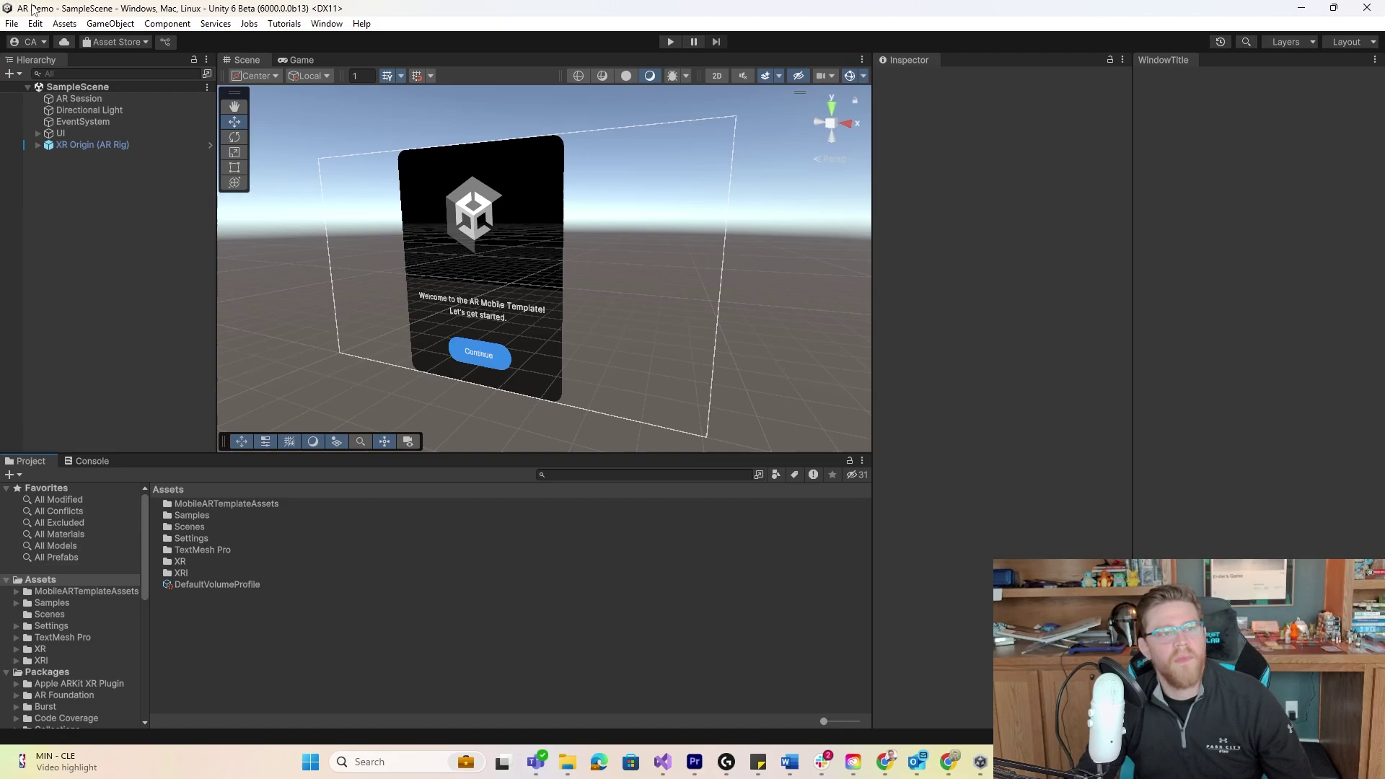
{"action": "left_click", "coordinate": [11, 23]}
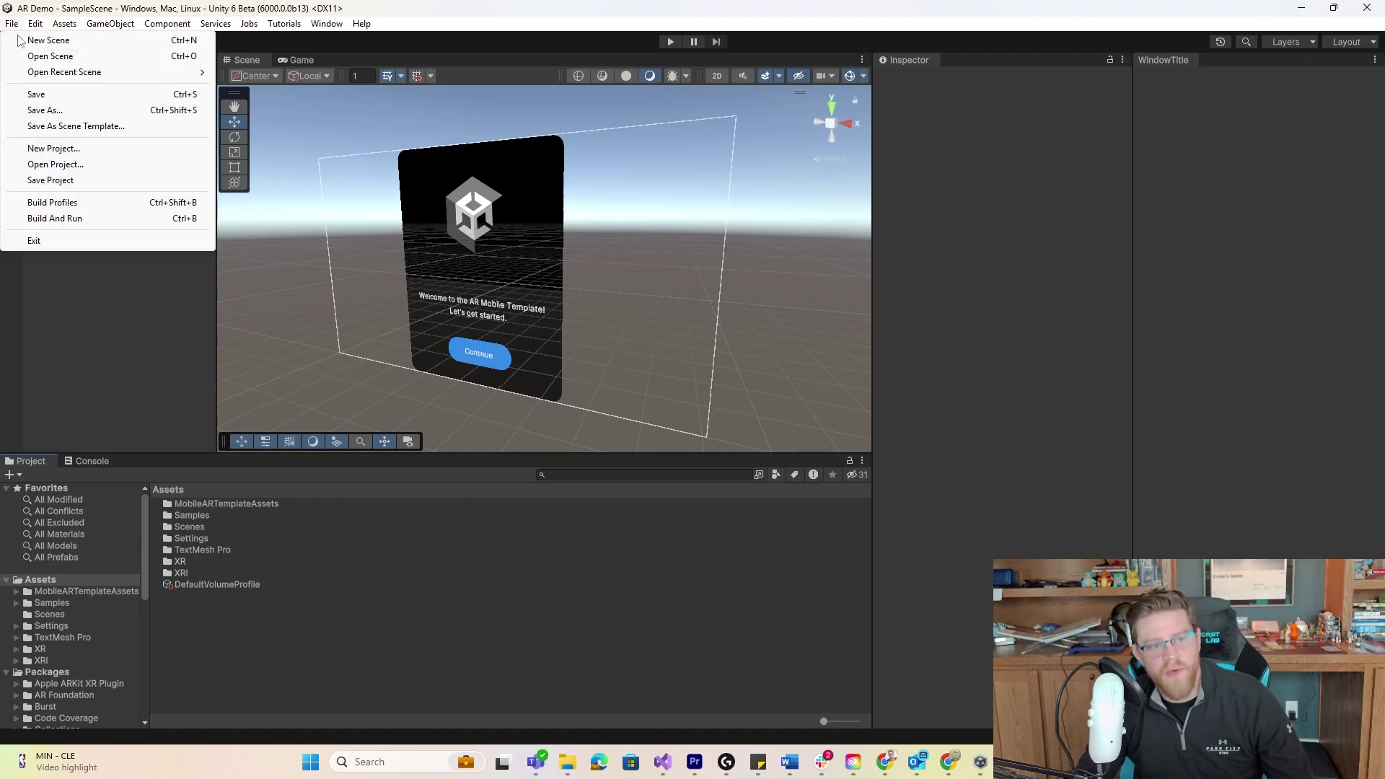
{"action": "left_click", "coordinate": [52, 203]}
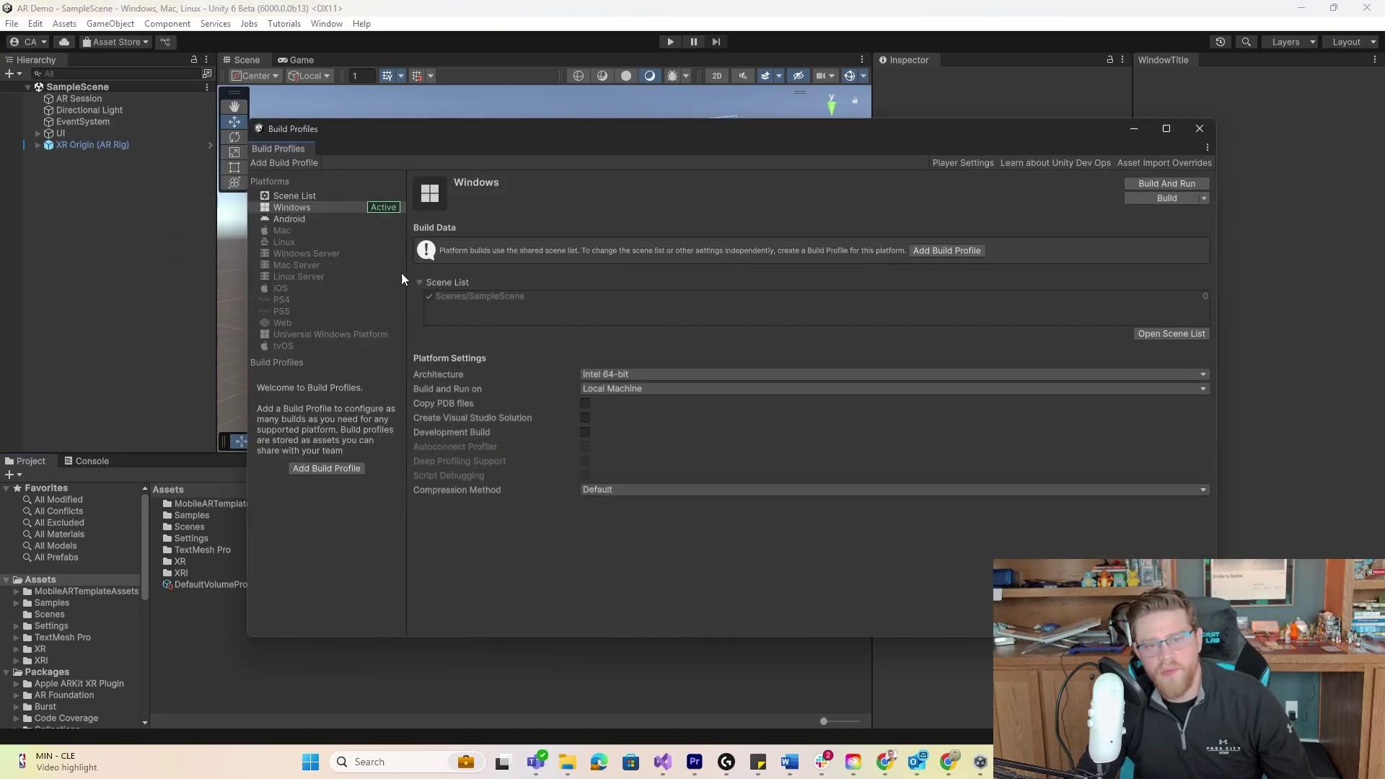
{"action": "left_click", "coordinate": [302, 216]}
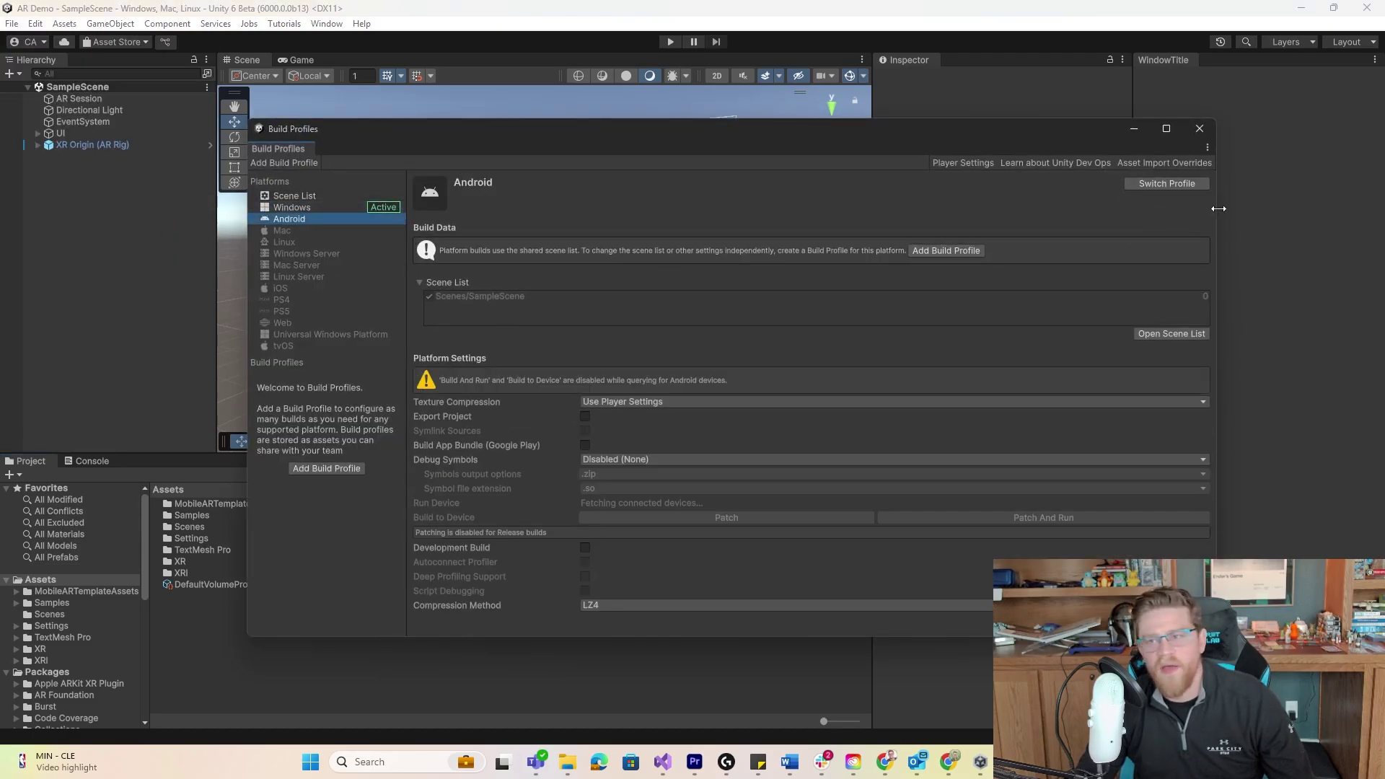
{"action": "left_click", "coordinate": [1161, 183]}
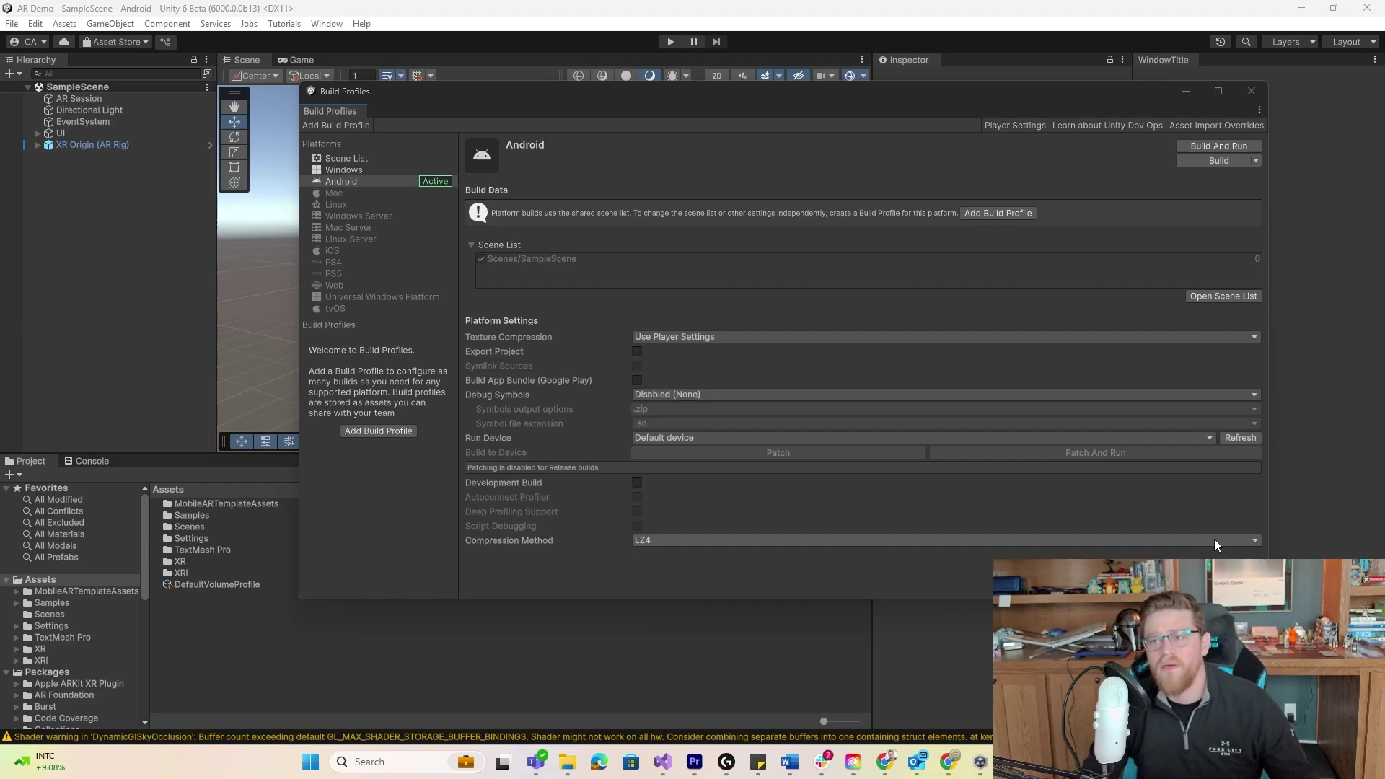
{"action": "left_click", "coordinate": [403, 182]}
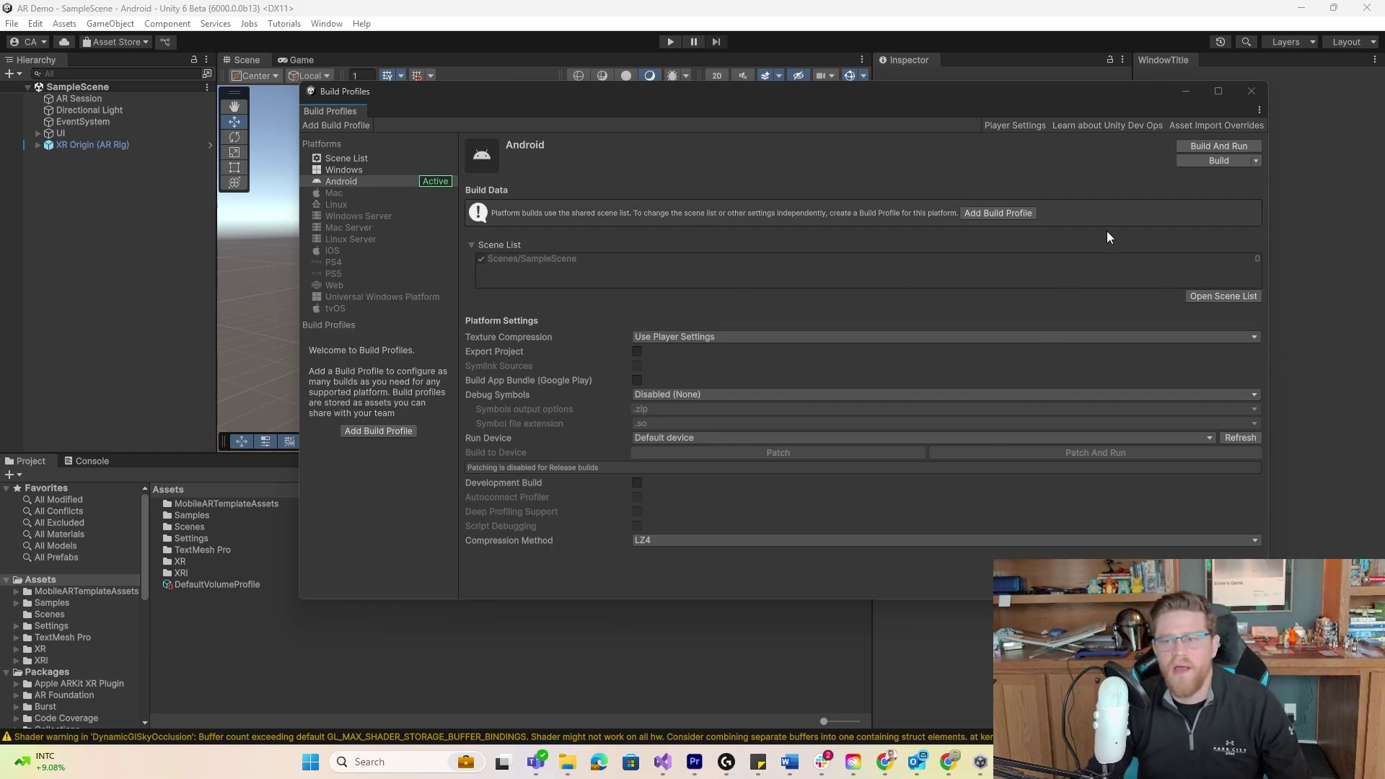
{"action": "left_click_drag", "start_coordinate": [1140, 91], "coordinate": [1085, 98]}
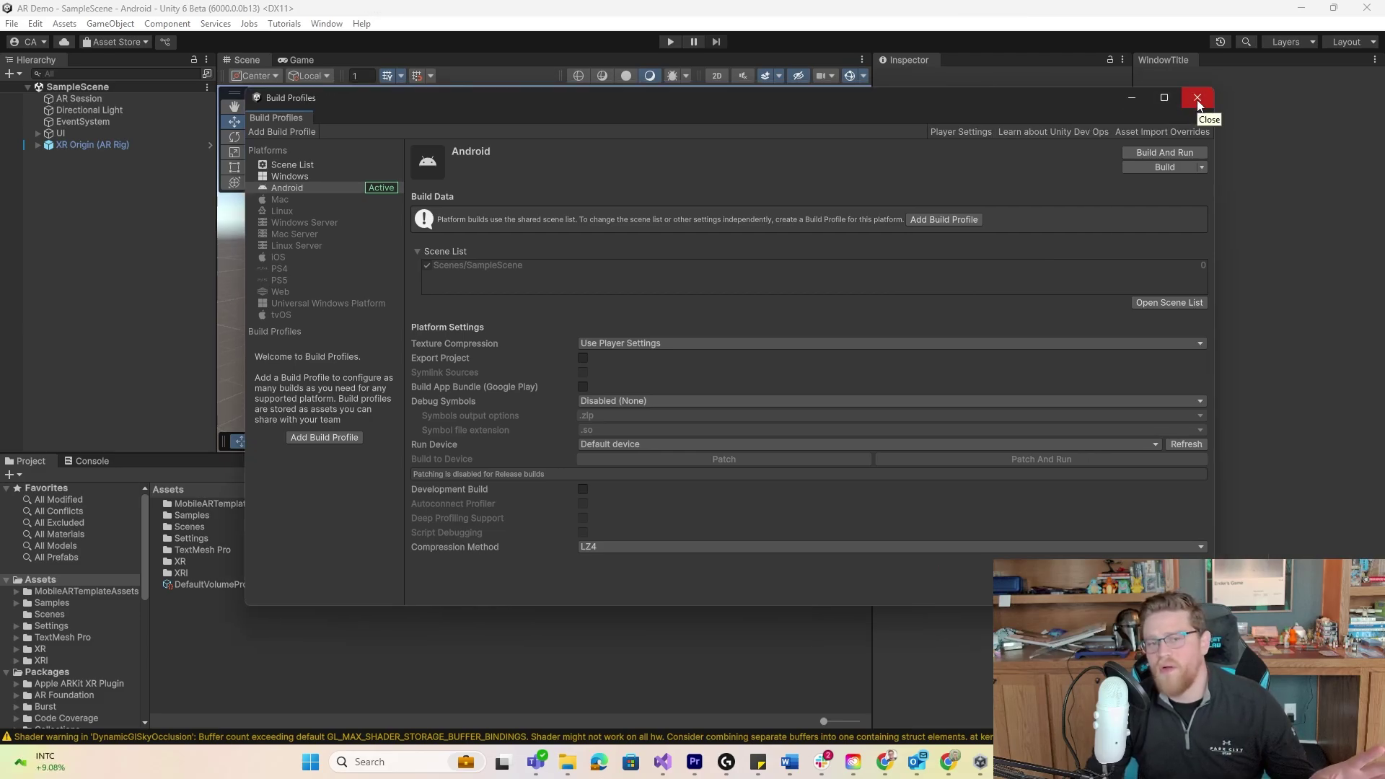
{"action": "left_click", "coordinate": [1197, 99]}
{"action": "left_click", "coordinate": [35, 23]}
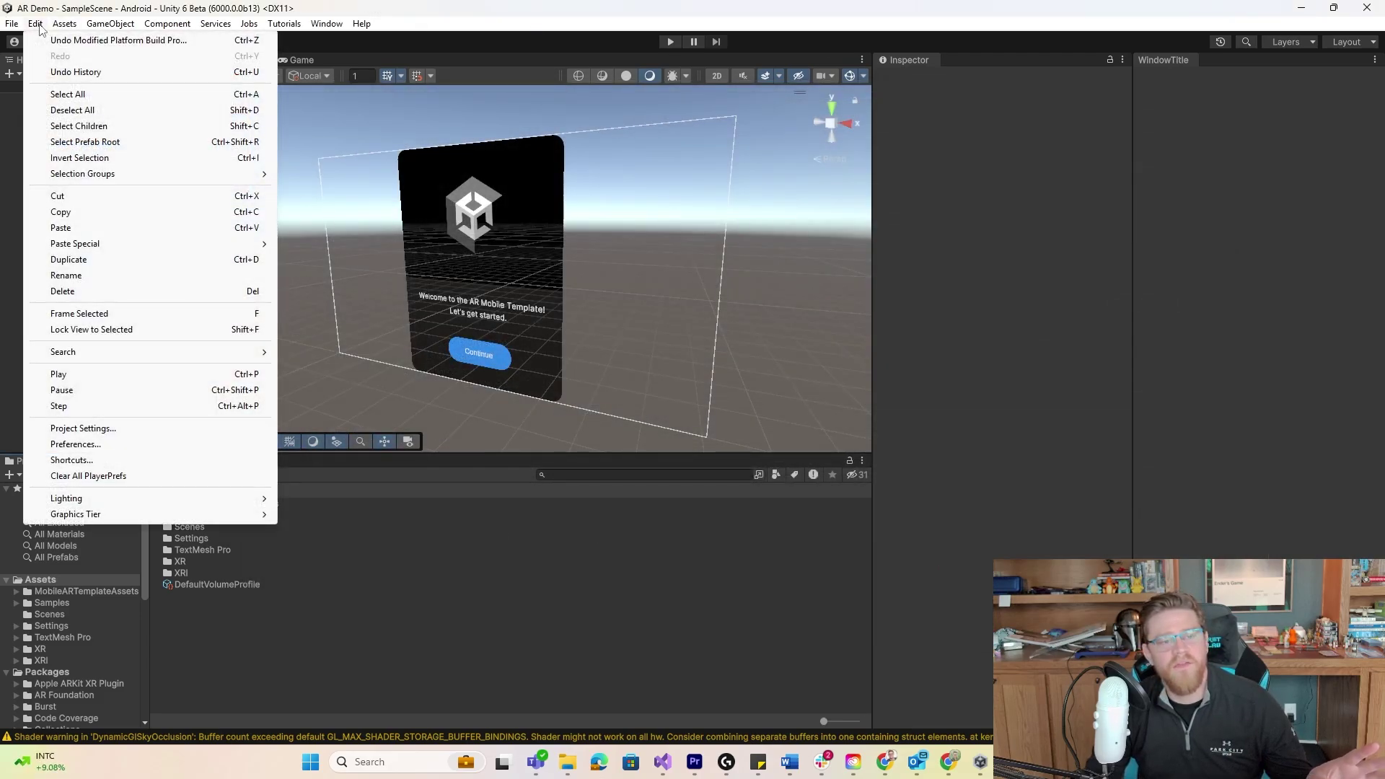
{"action": "left_click", "coordinate": [159, 431]}
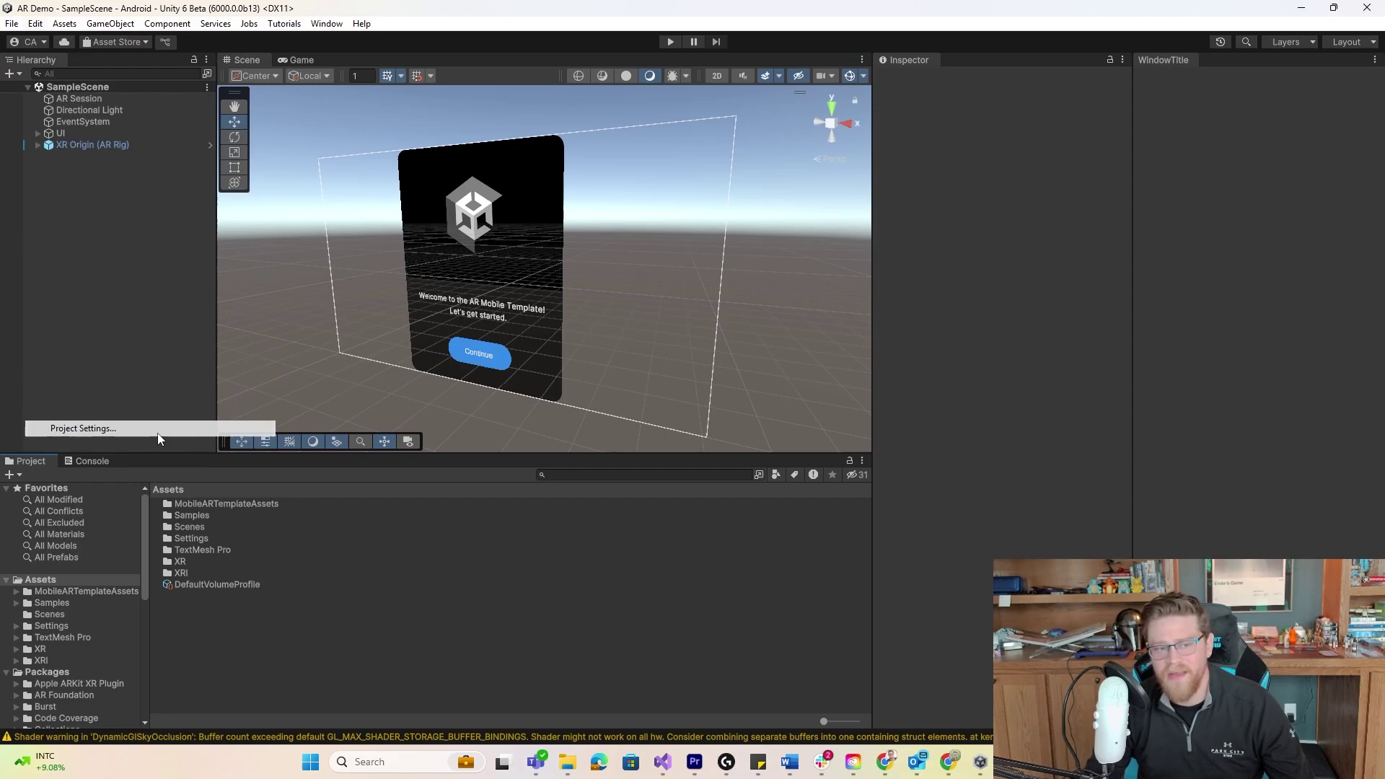
{"action": "left_click_drag", "start_coordinate": [738, 159], "coordinate": [669, 85]}
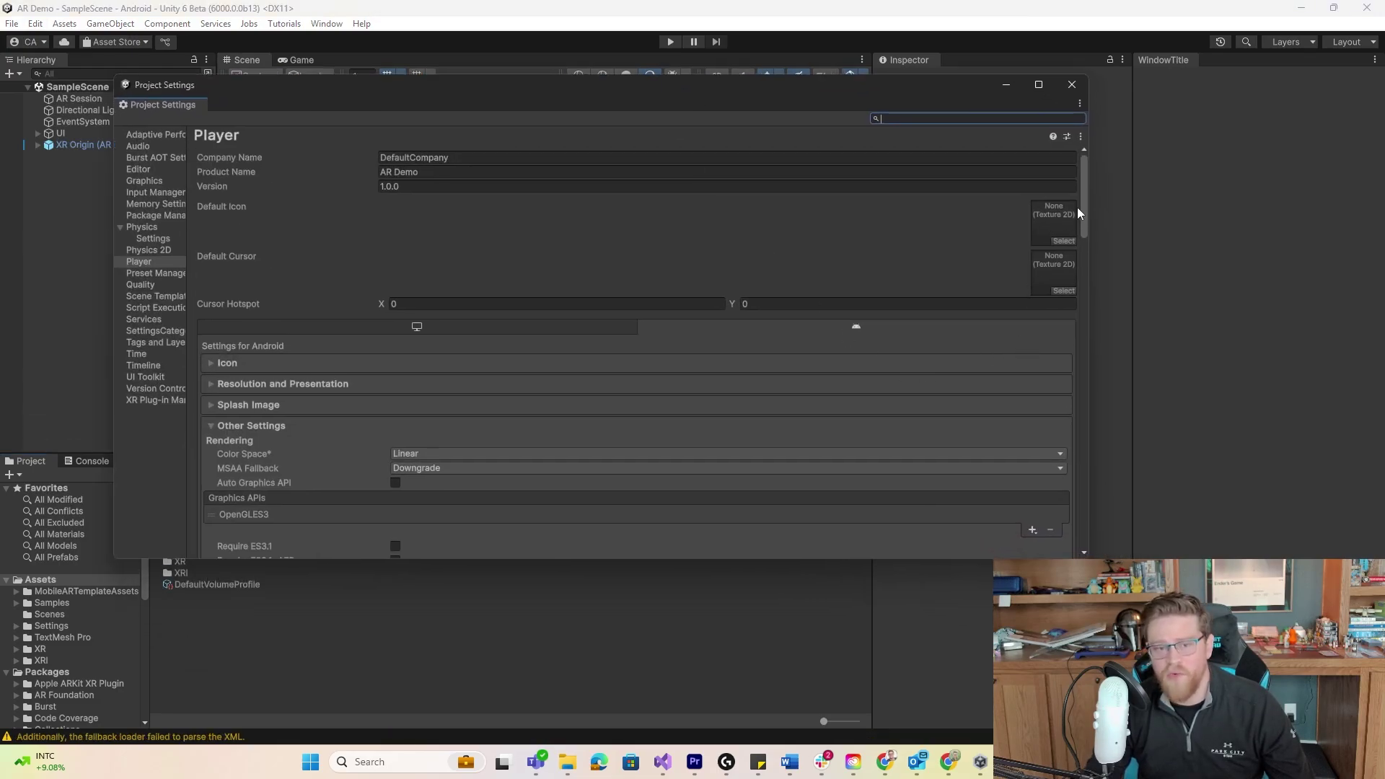
{"action": "left_click_drag", "start_coordinate": [1084, 206], "coordinate": [1088, 230]}
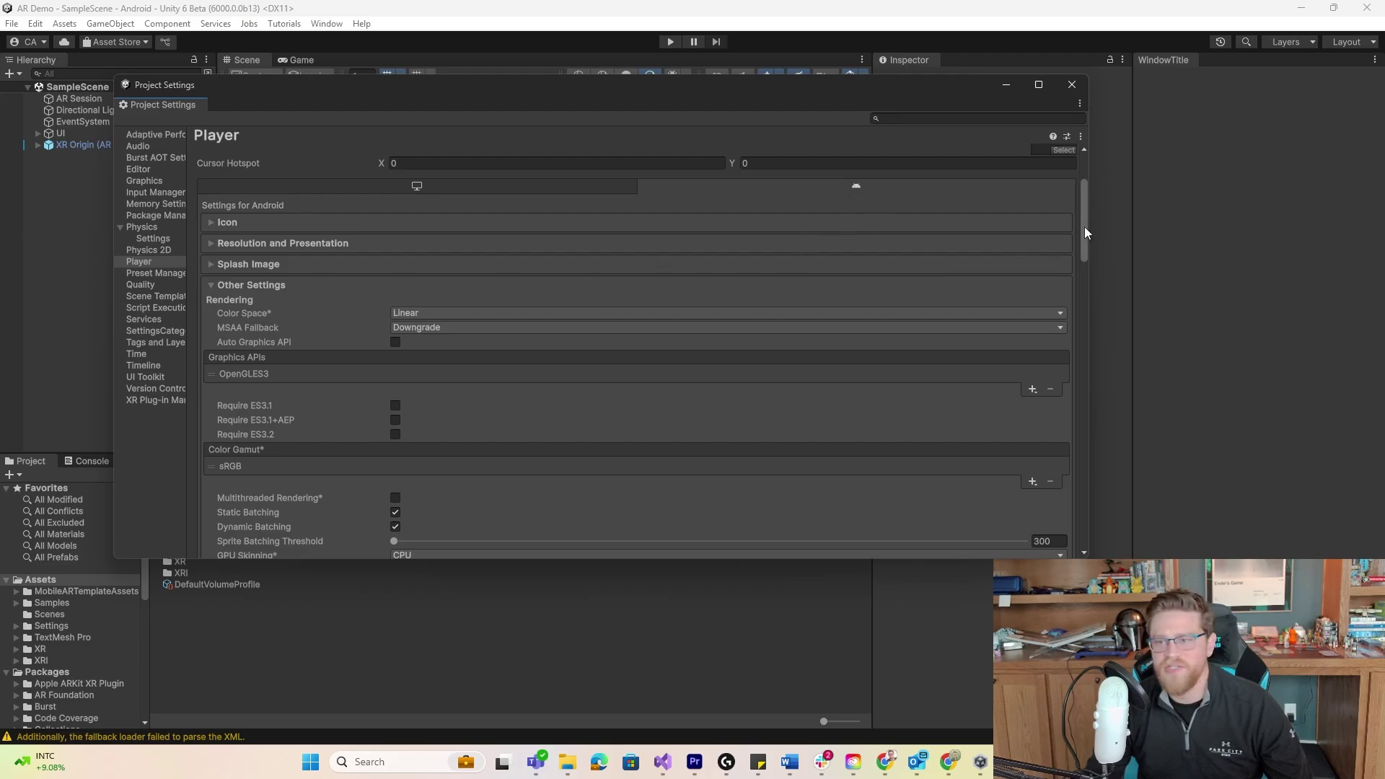
{"action": "scroll", "coordinate": [1085, 234], "scroll_direction": "down", "scroll_amount": 3}
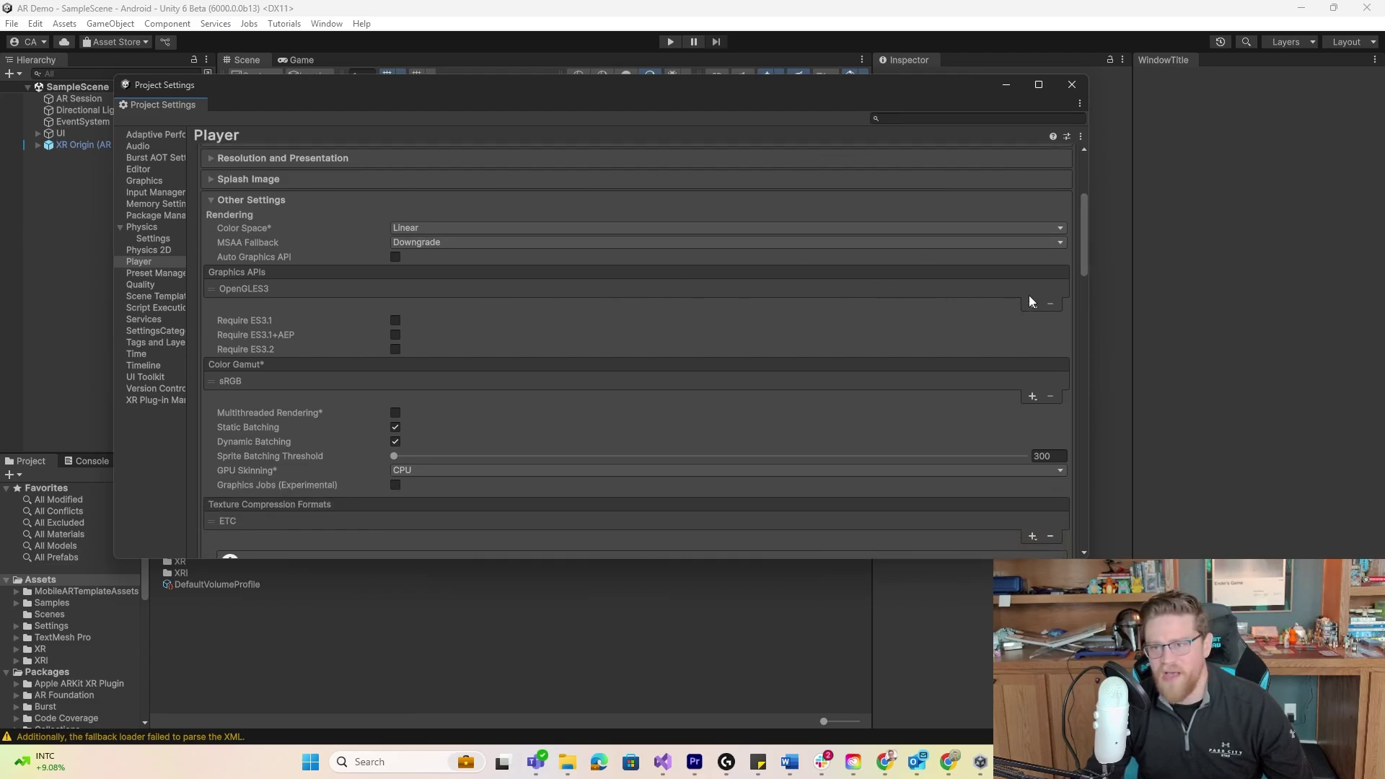
{"action": "left_click", "coordinate": [1030, 300]}
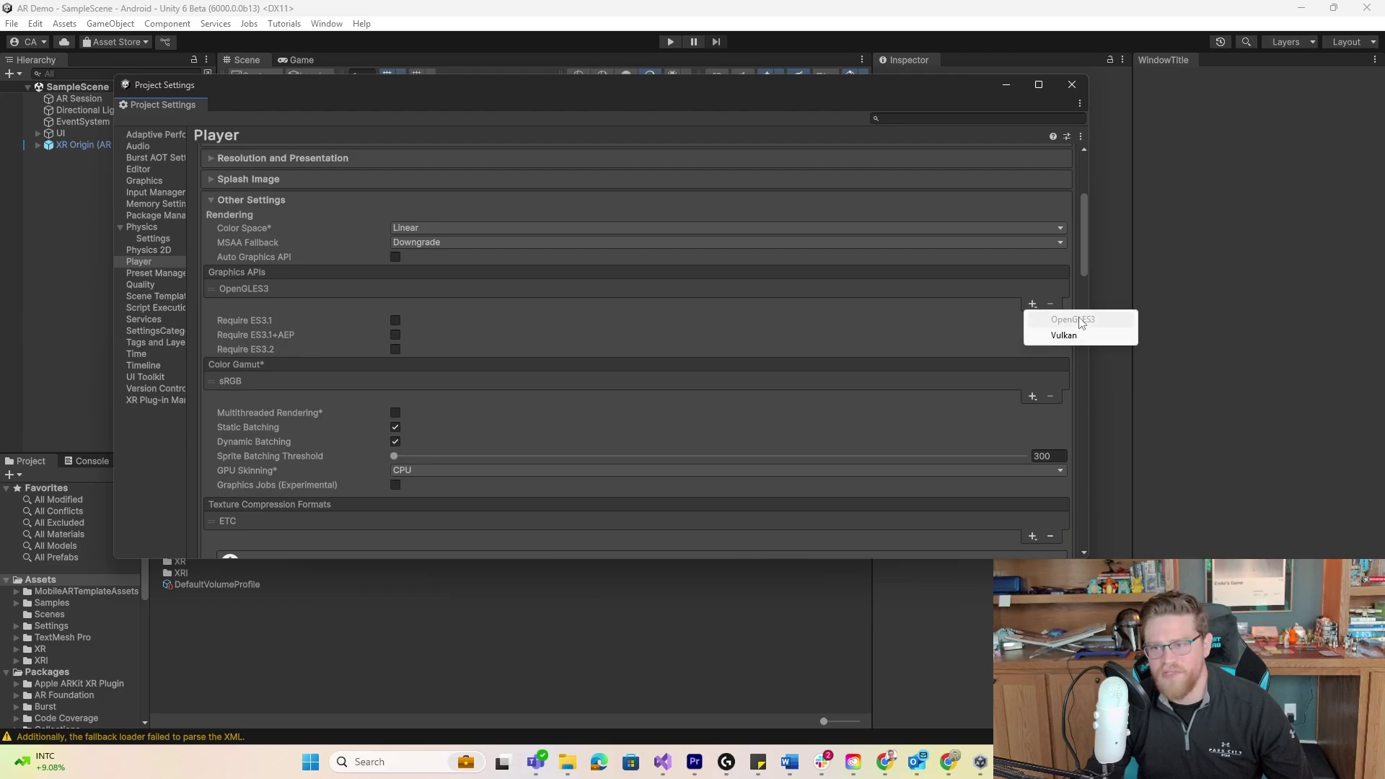
{"action": "left_click_drag", "start_coordinate": [1088, 241], "coordinate": [1085, 279]}
{"action": "scroll", "coordinate": [873, 386], "scroll_direction": "down", "scroll_amount": 2}
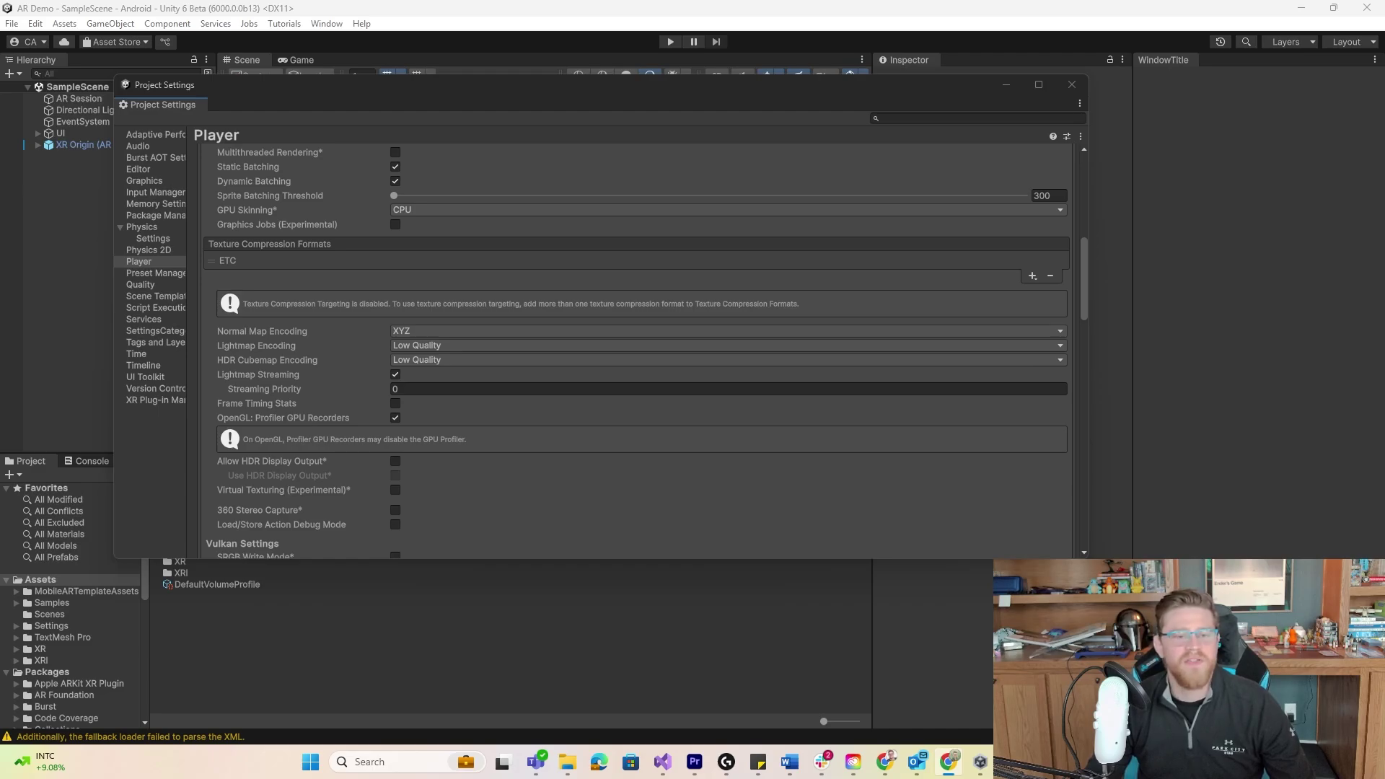
- Close Project Settings and reopen Build Profiles to check the Run Device list, leaving it unchanged
{"action": "left_click", "coordinate": [1080, 96]}
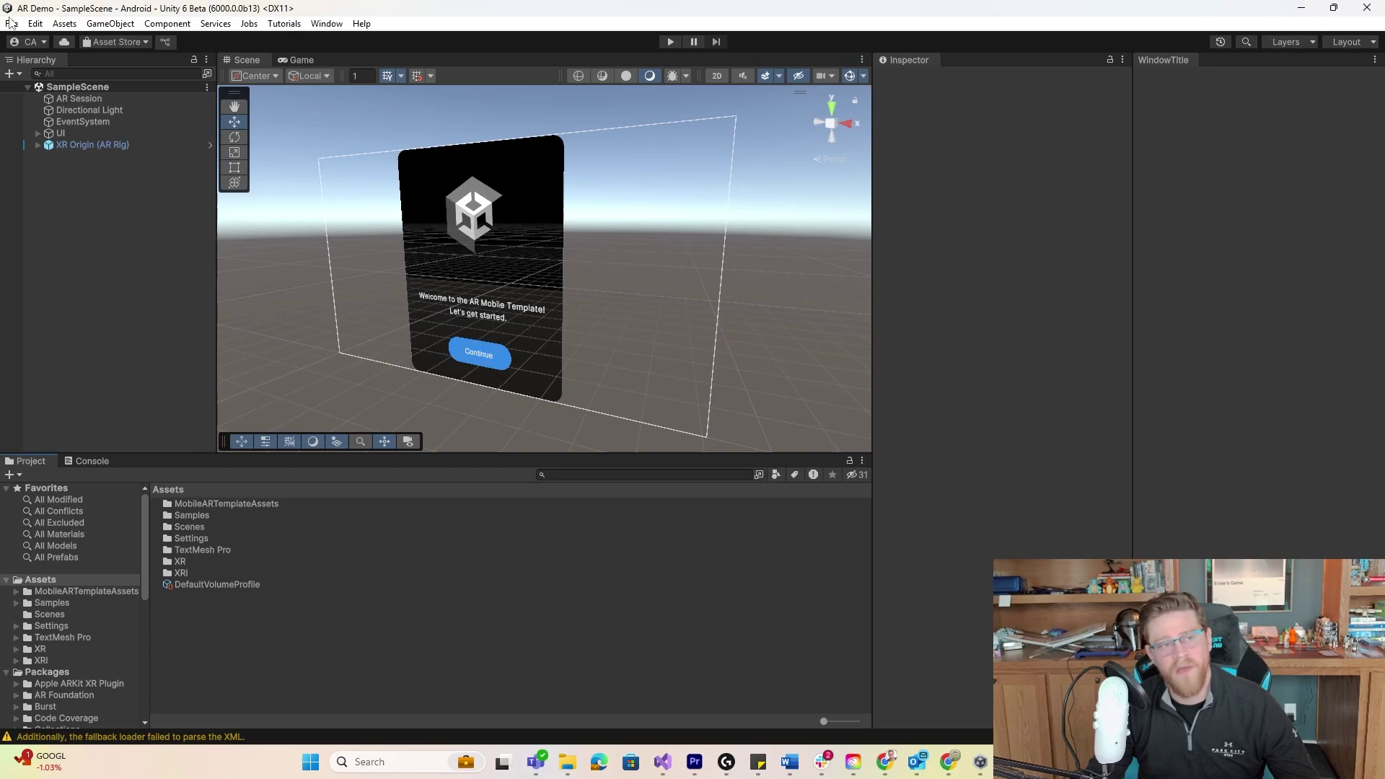
{"action": "left_click", "coordinate": [12, 24]}
{"action": "left_click", "coordinate": [53, 202]}
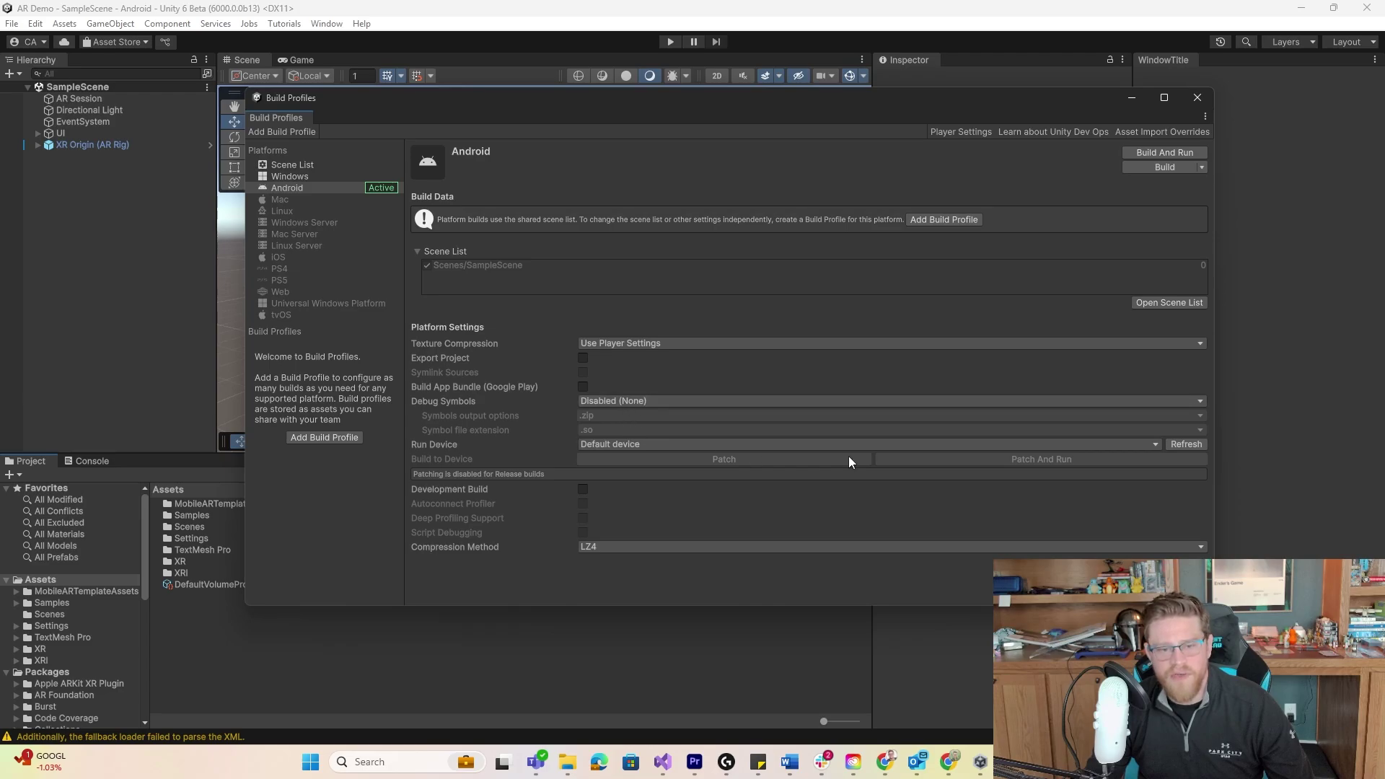
{"action": "left_click", "coordinate": [1154, 445]}
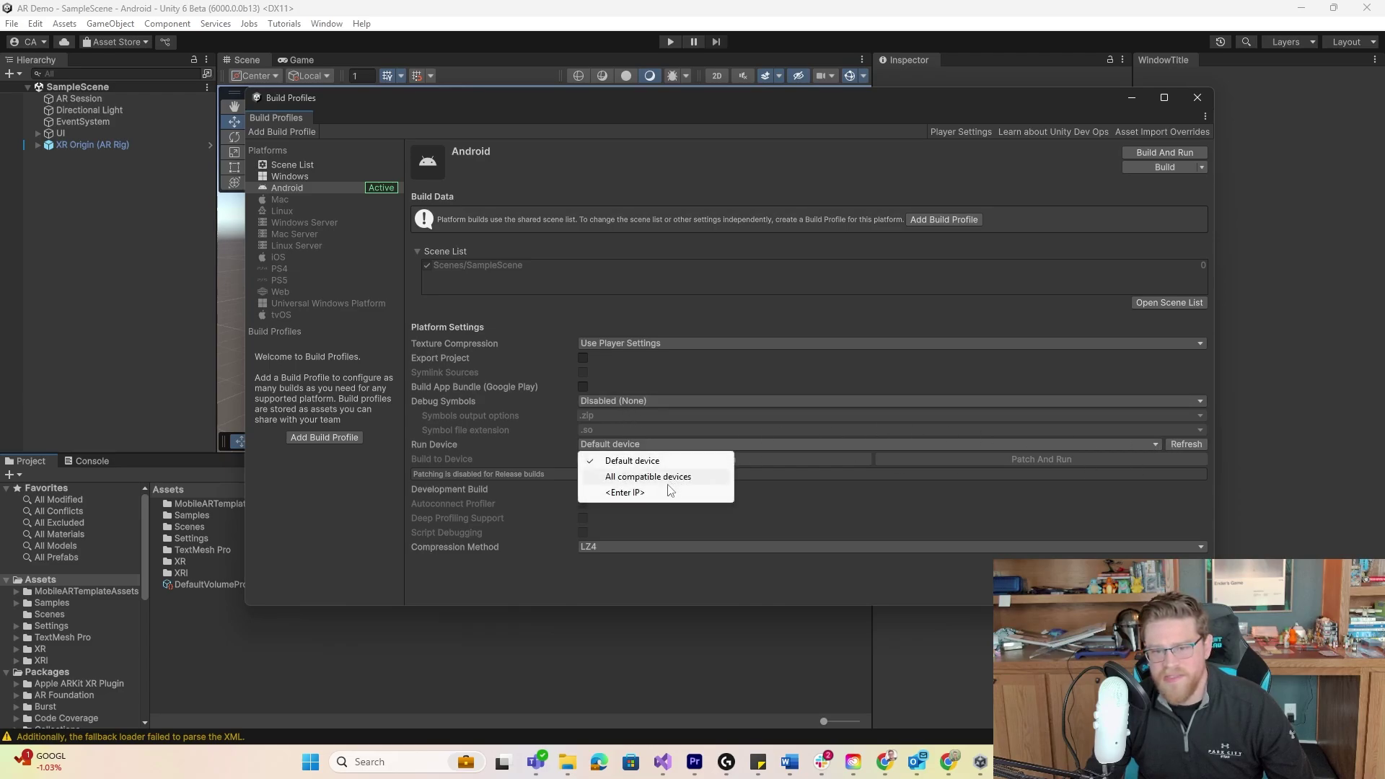
{"action": "left_click", "coordinate": [893, 608]}
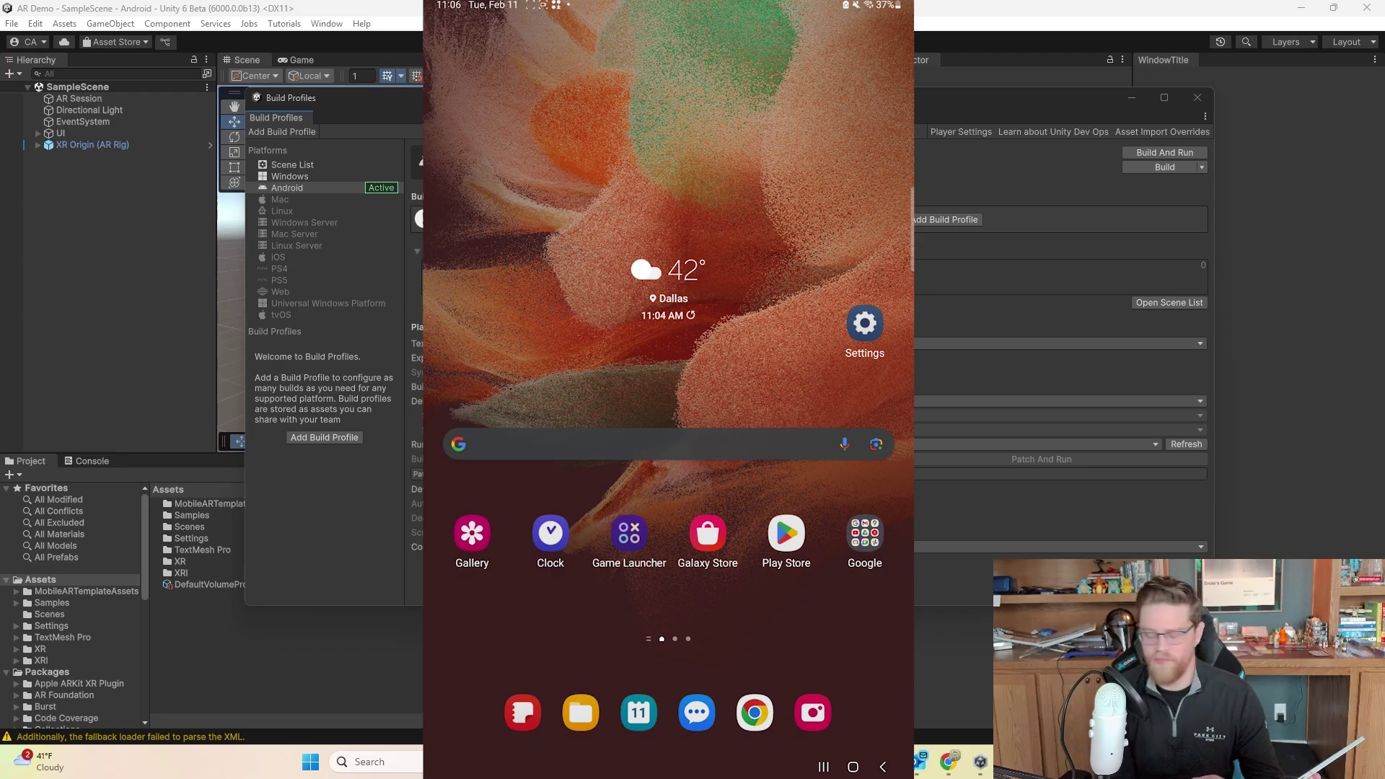
- Go to the tablet's Settings > About tablet > Software information page
{"action": "left_click", "coordinate": [864, 323]}
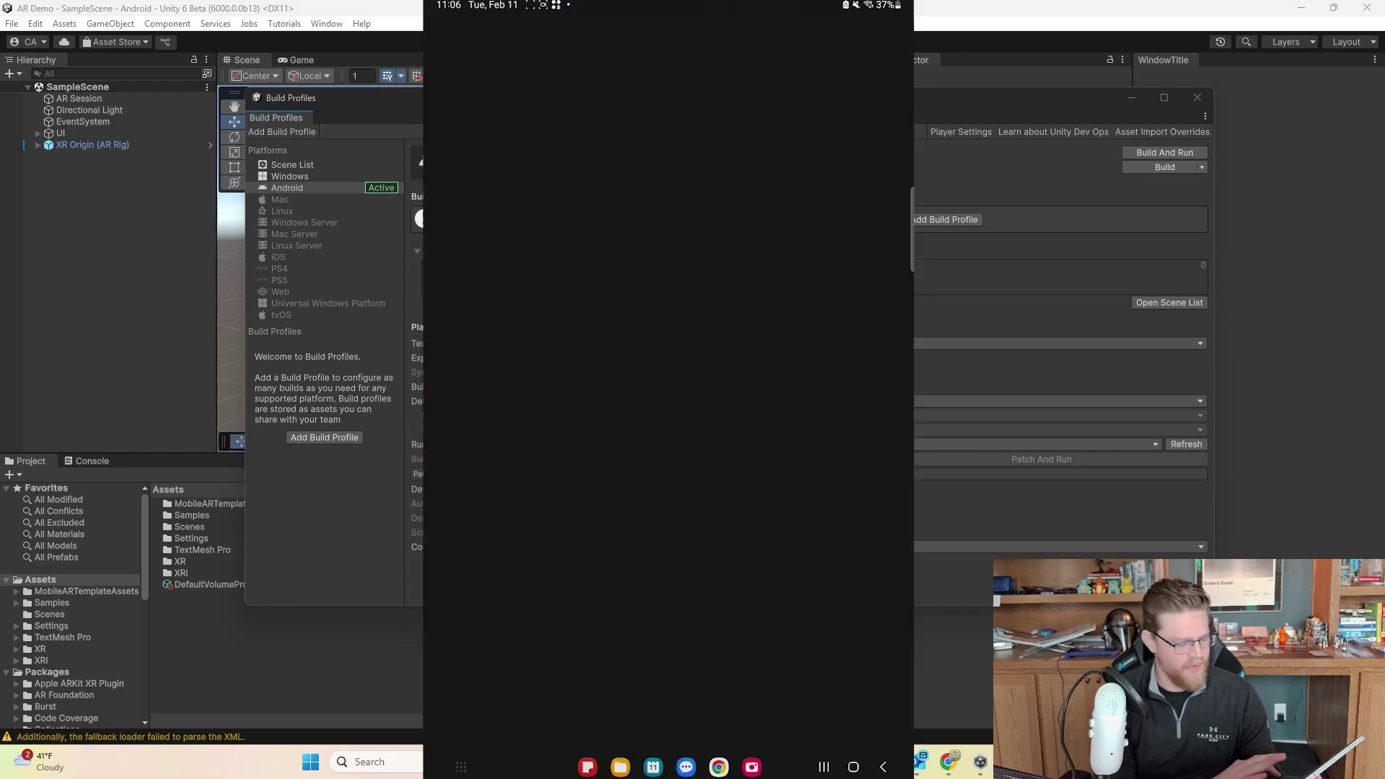
{"action": "scroll", "coordinate": [527, 397], "scroll_direction": "down", "scroll_amount": 10}
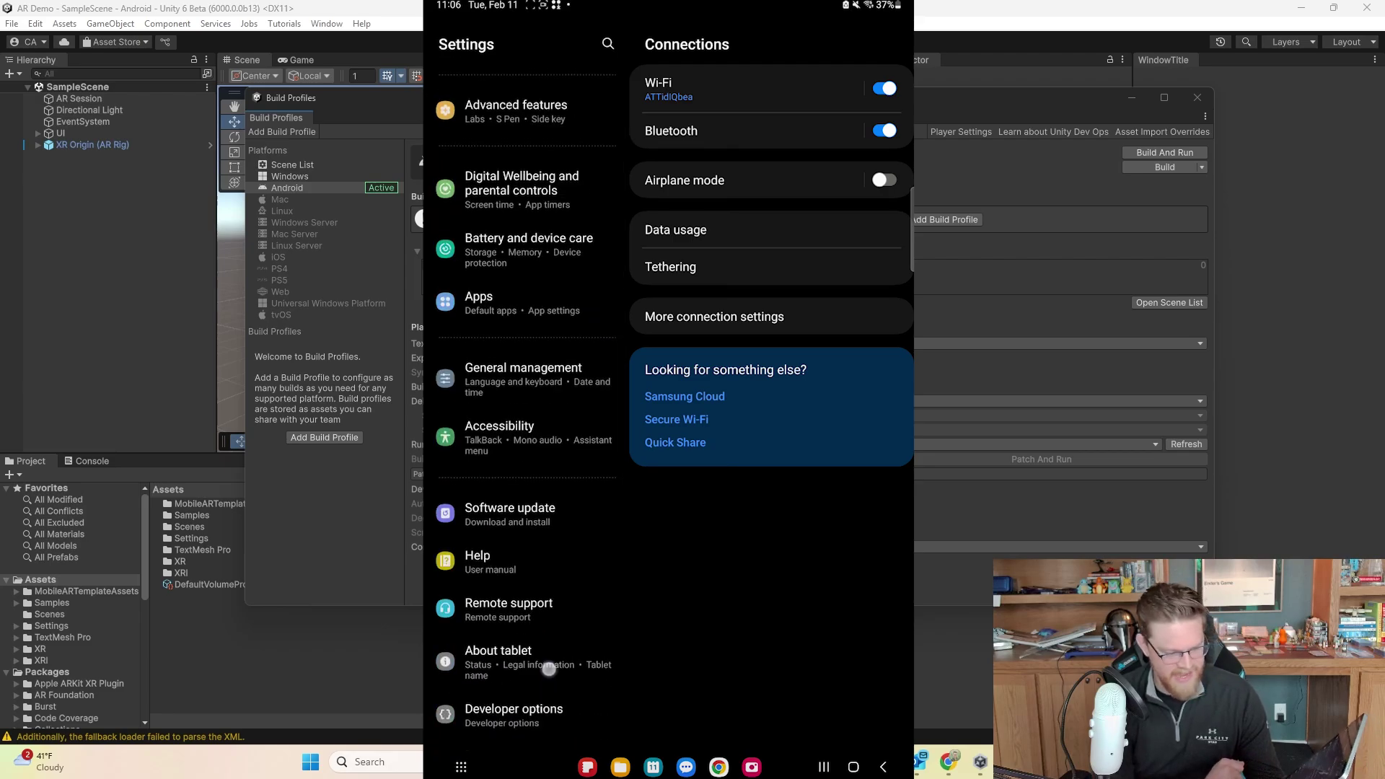
{"action": "left_click", "coordinate": [548, 668]}
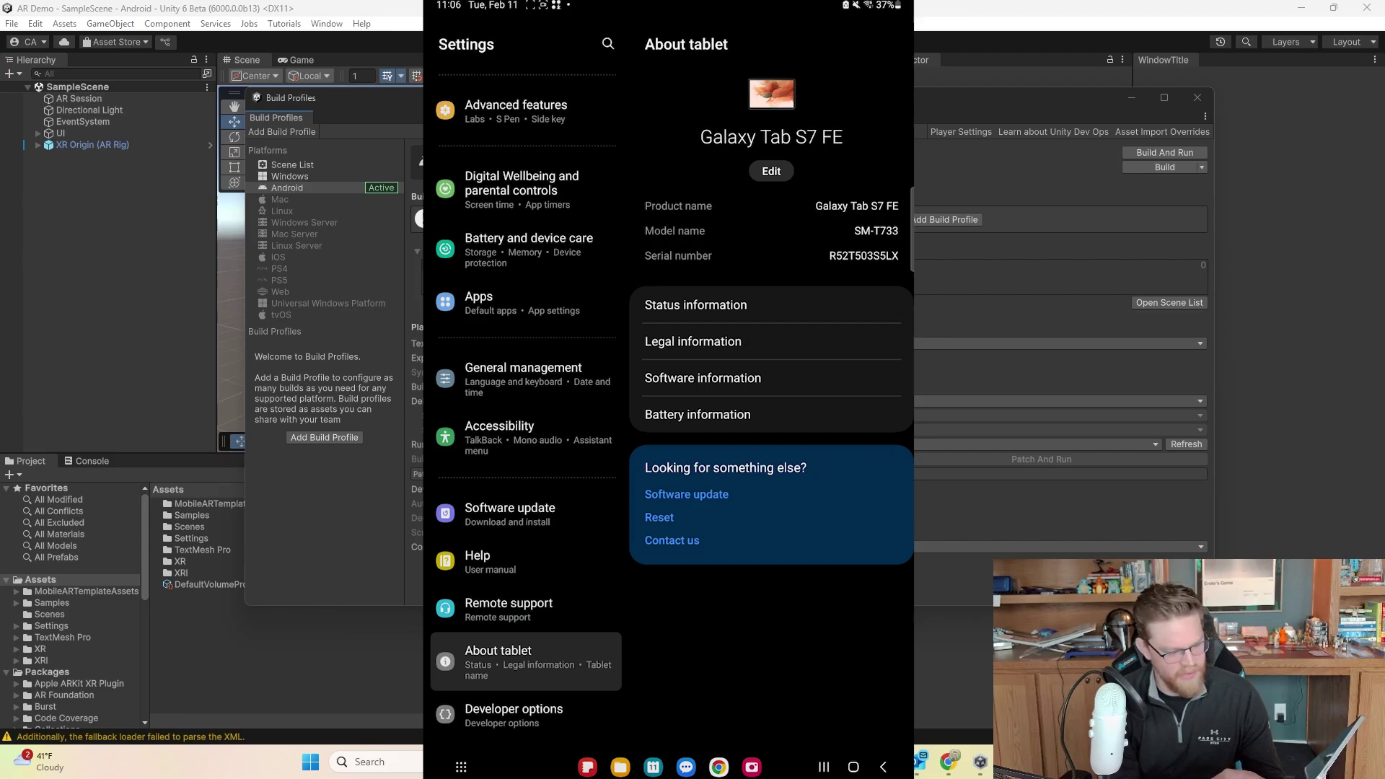
{"action": "left_click", "coordinate": [767, 386]}
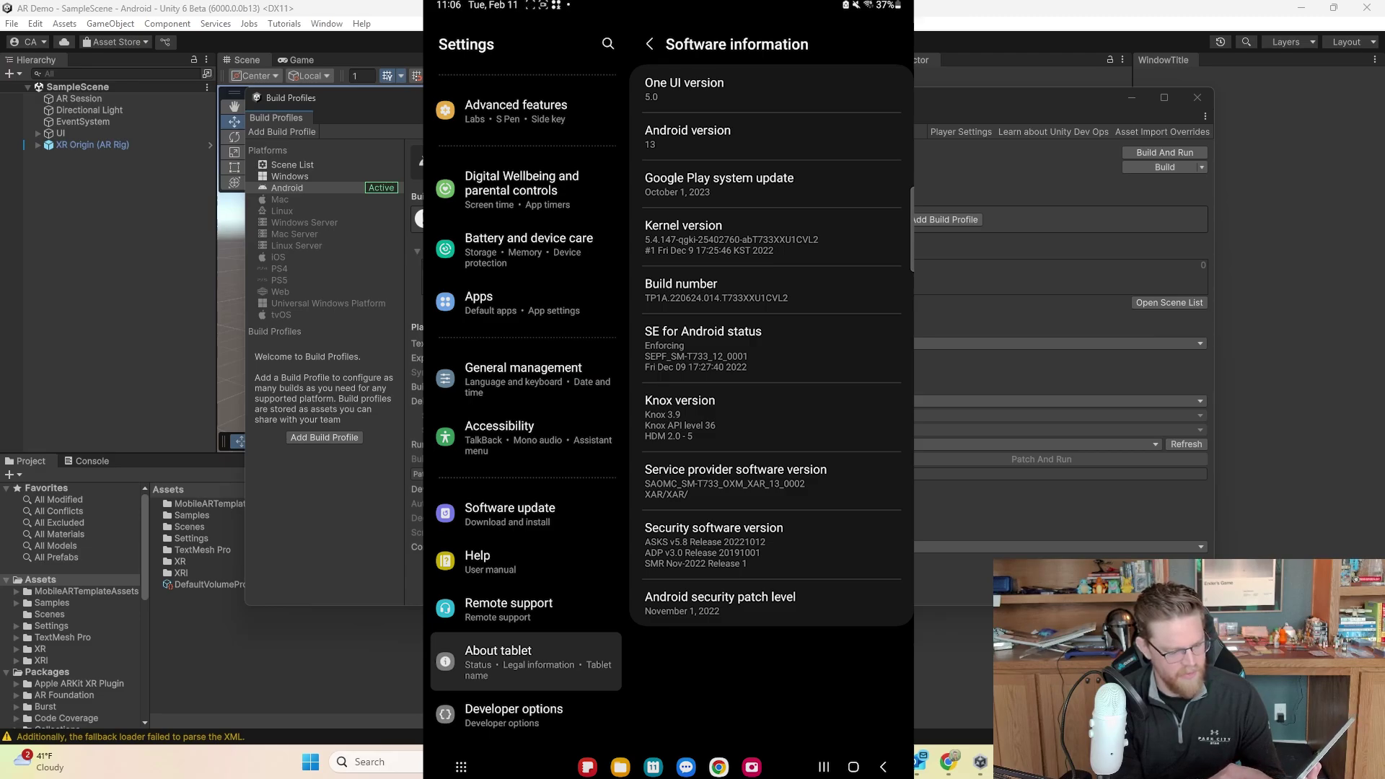
- Tap Build number to confirm developer mode is already on, then enter Developer options
{"action": "left_click", "coordinate": [838, 293]}
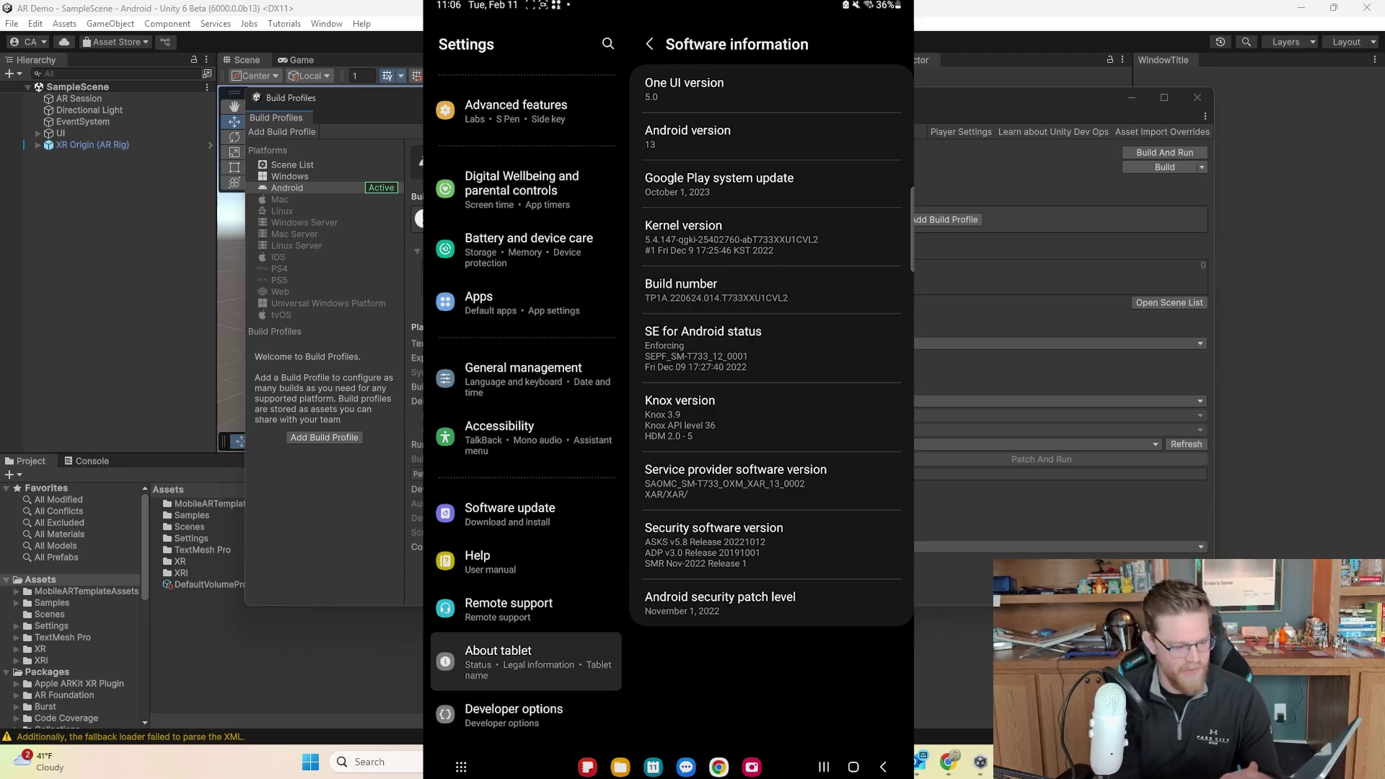
{"action": "left_click", "coordinate": [825, 297]}
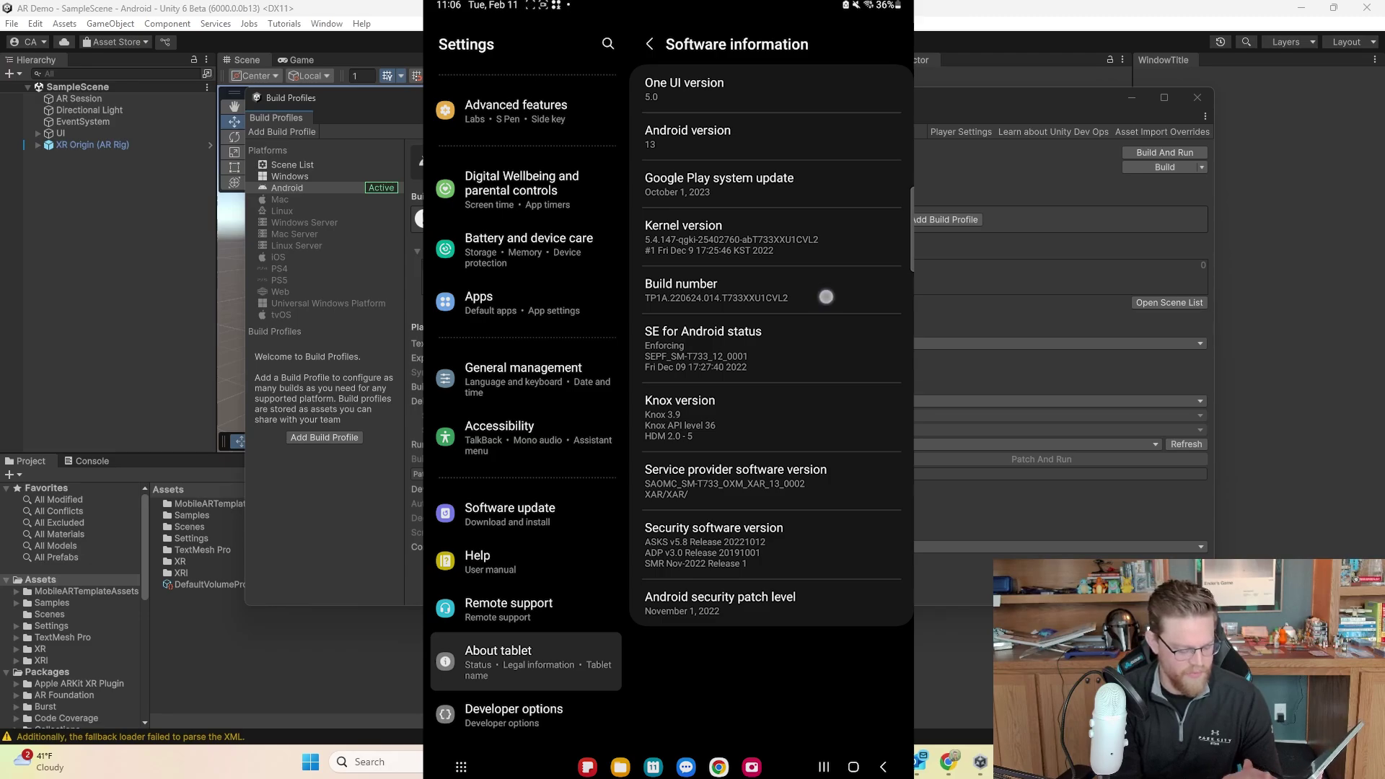
{"action": "left_click", "coordinate": [841, 299]}
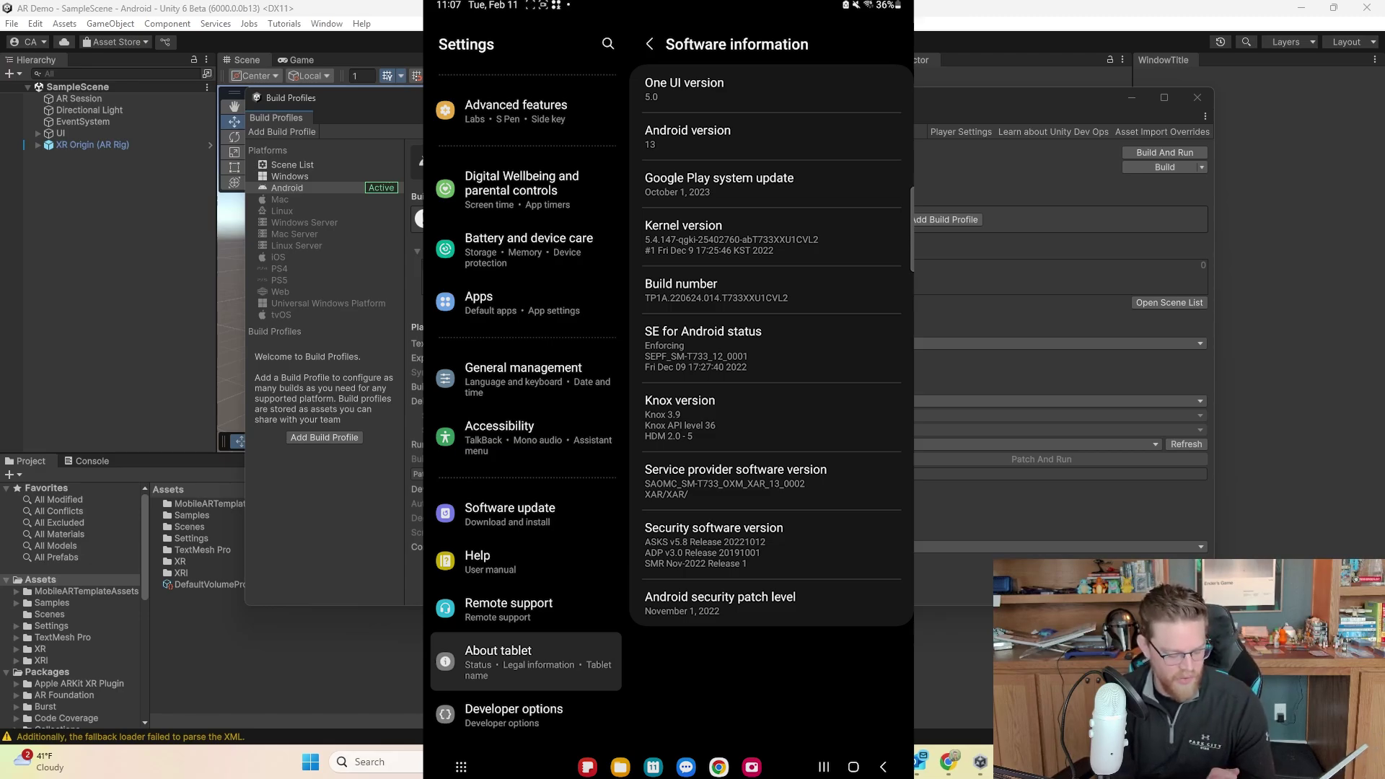
{"action": "left_click", "coordinate": [526, 714]}
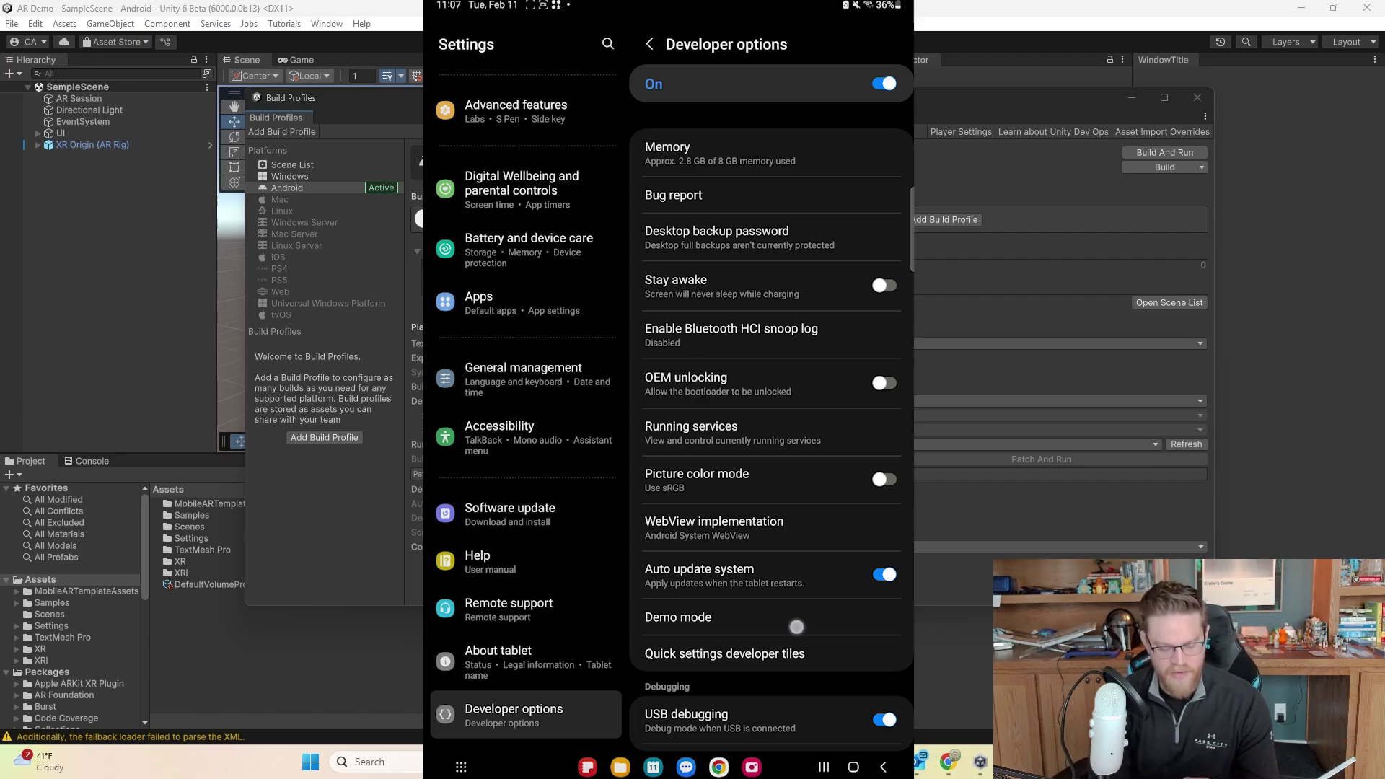
- Scroll to USB debugging and allow USB debugging from the connected computer
{"action": "scroll", "coordinate": [772, 433], "scroll_direction": "down", "scroll_amount": 3}
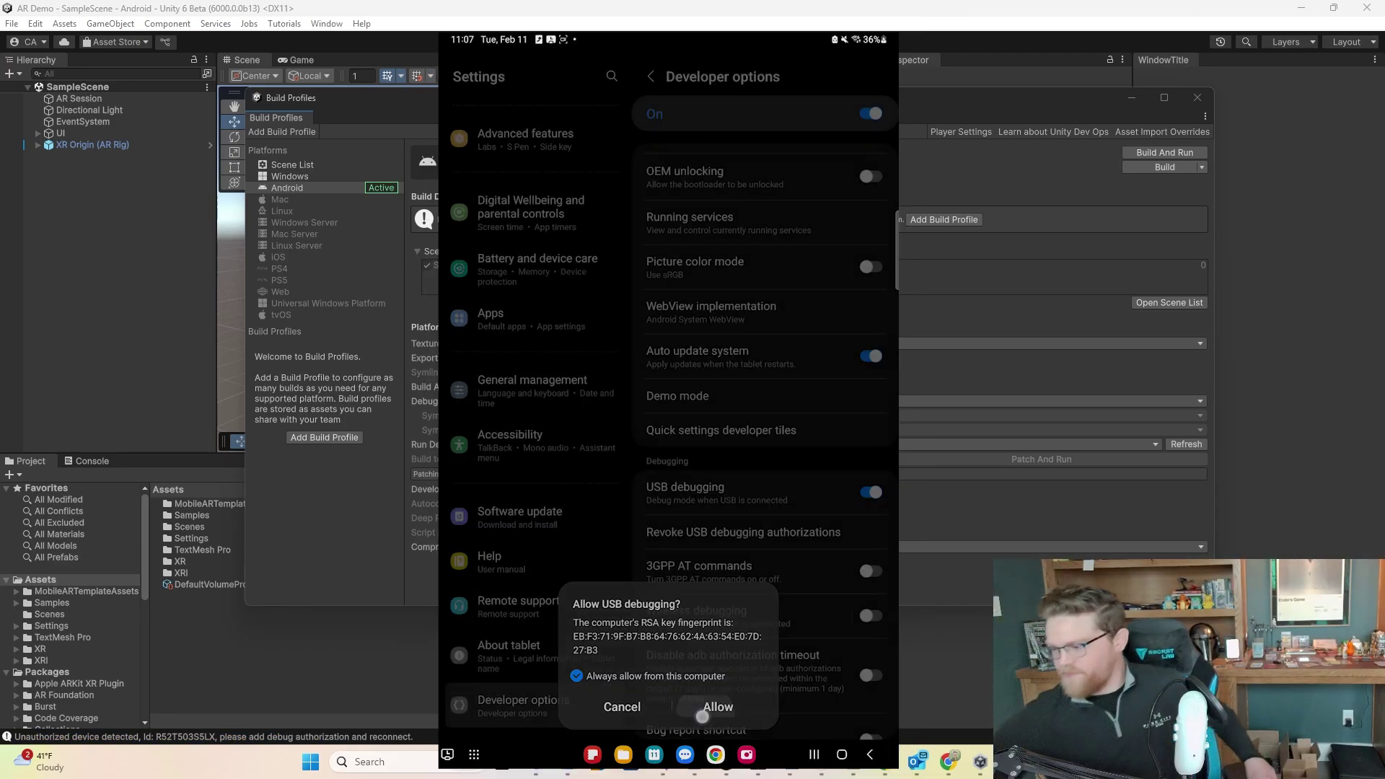
{"action": "left_click", "coordinate": [702, 717]}
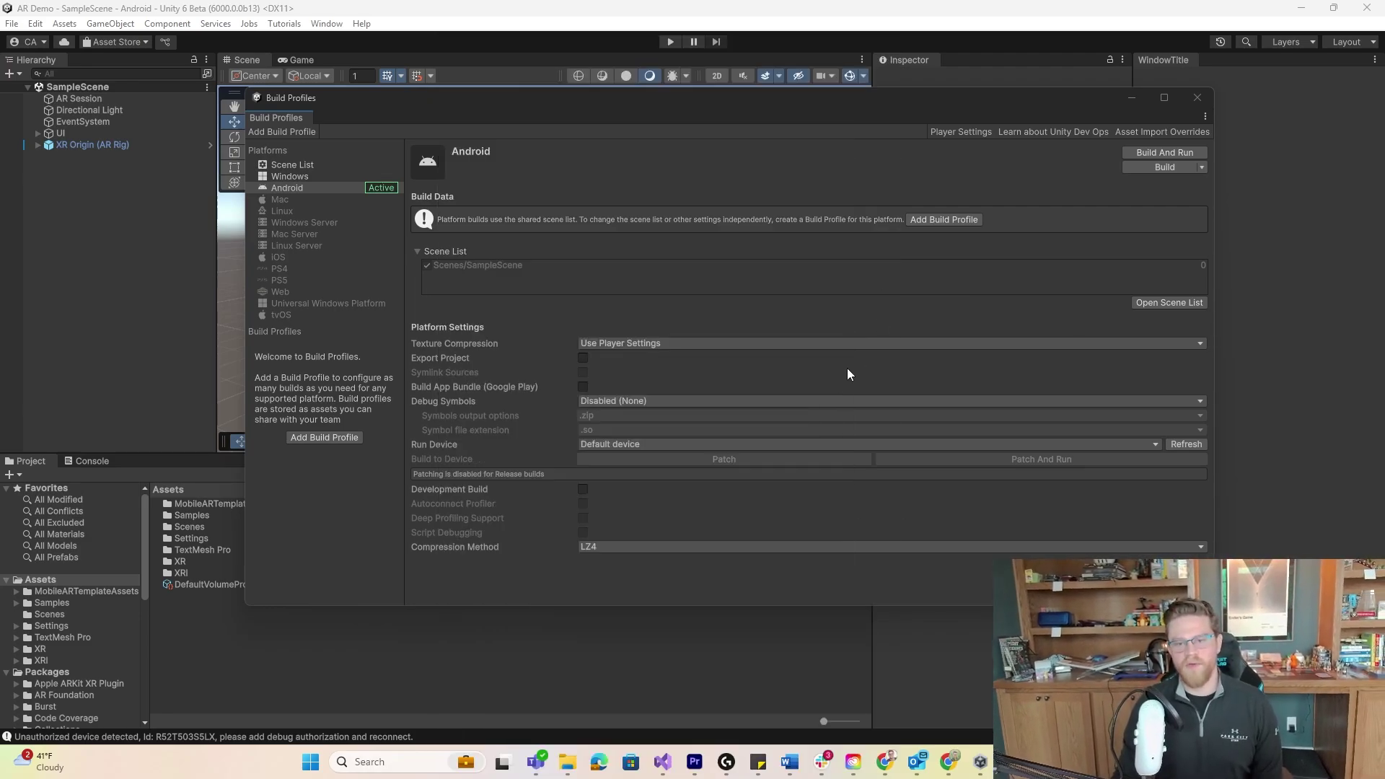
- Refresh the connected devices and set Run Device to the Samsung SM T733 tablet
{"action": "left_click", "coordinate": [1183, 446]}
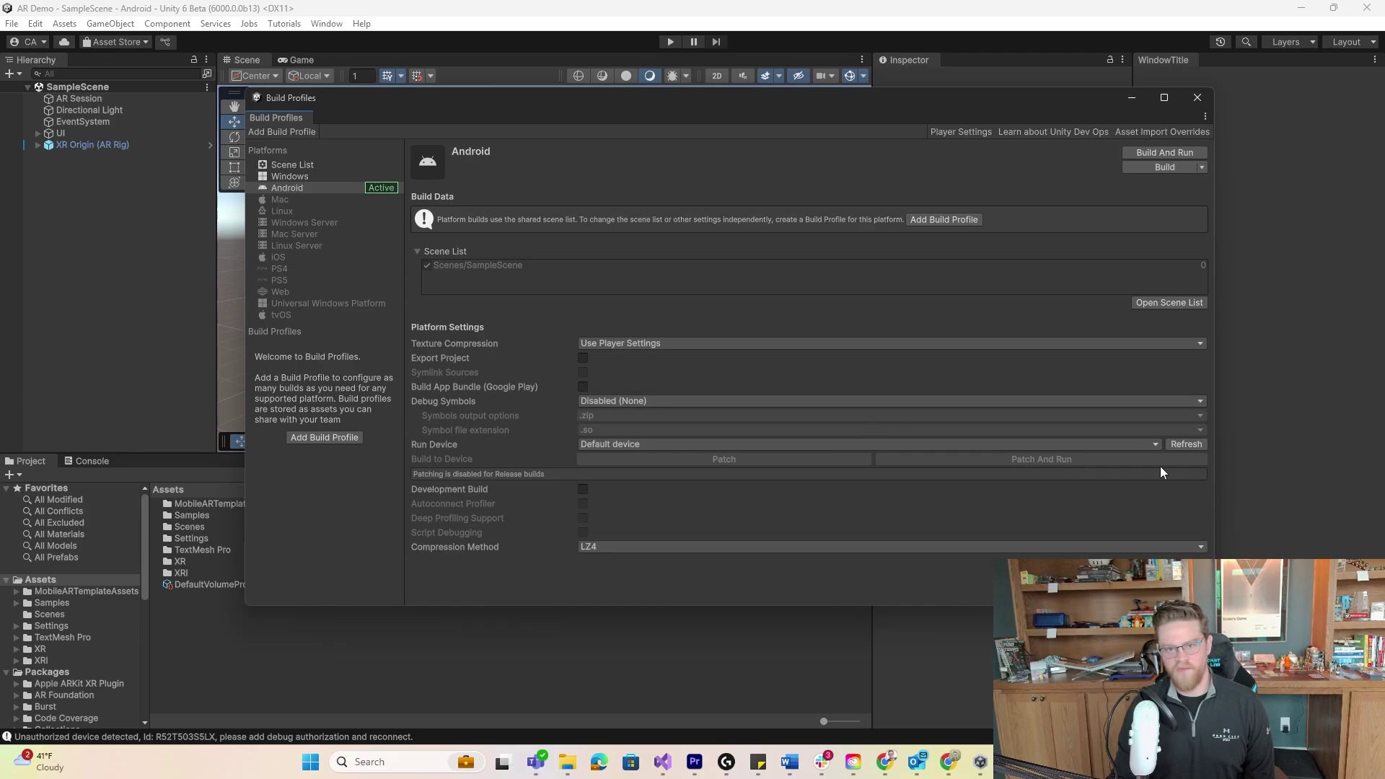
{"action": "left_click", "coordinate": [1187, 445]}
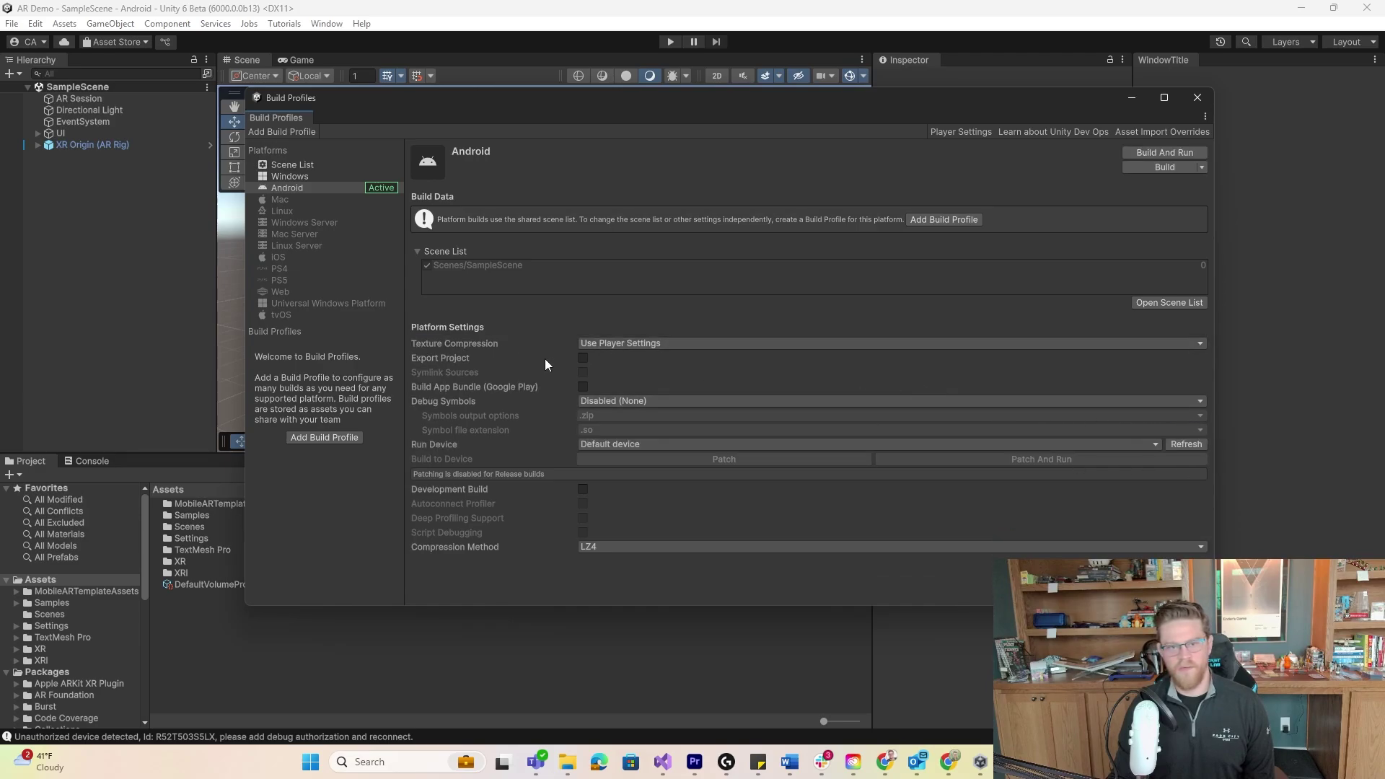
{"action": "left_click", "coordinate": [747, 445]}
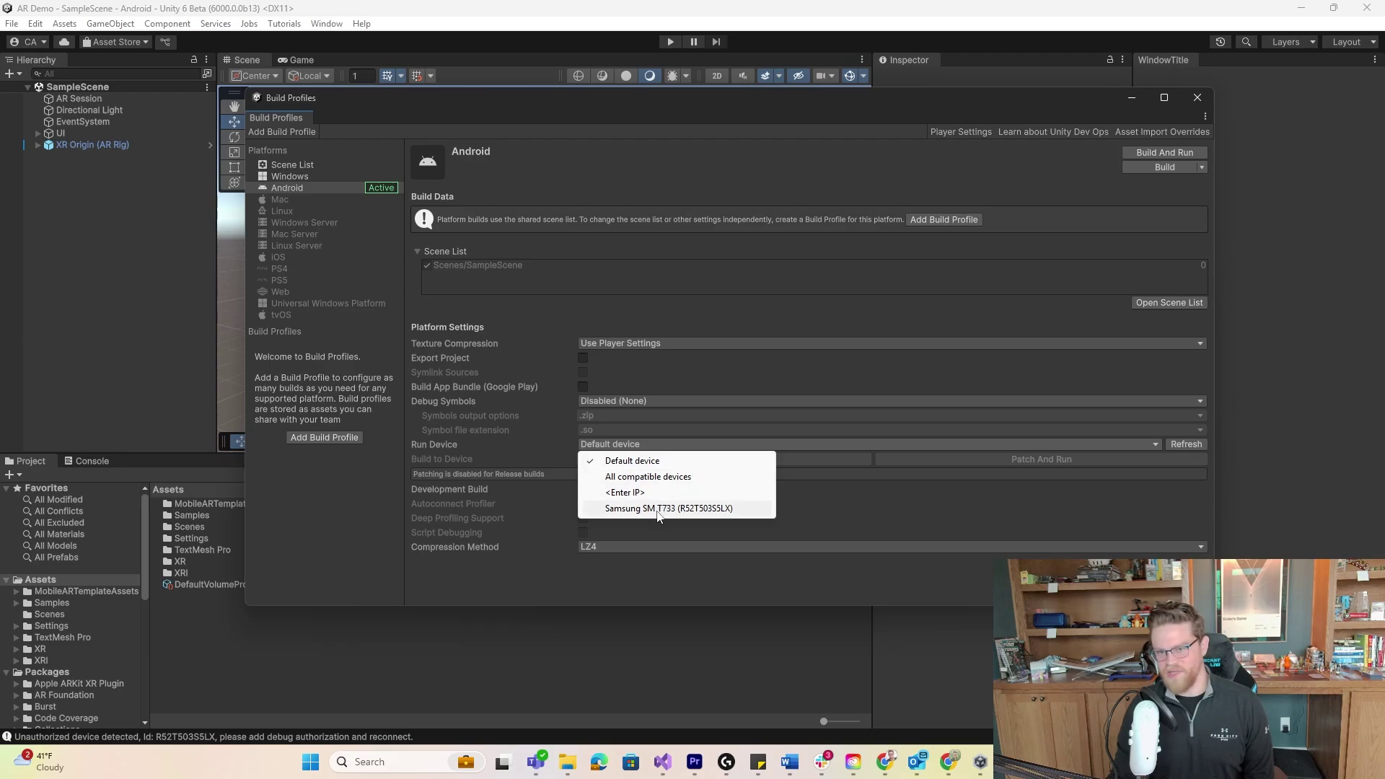
{"action": "left_click", "coordinate": [724, 508]}
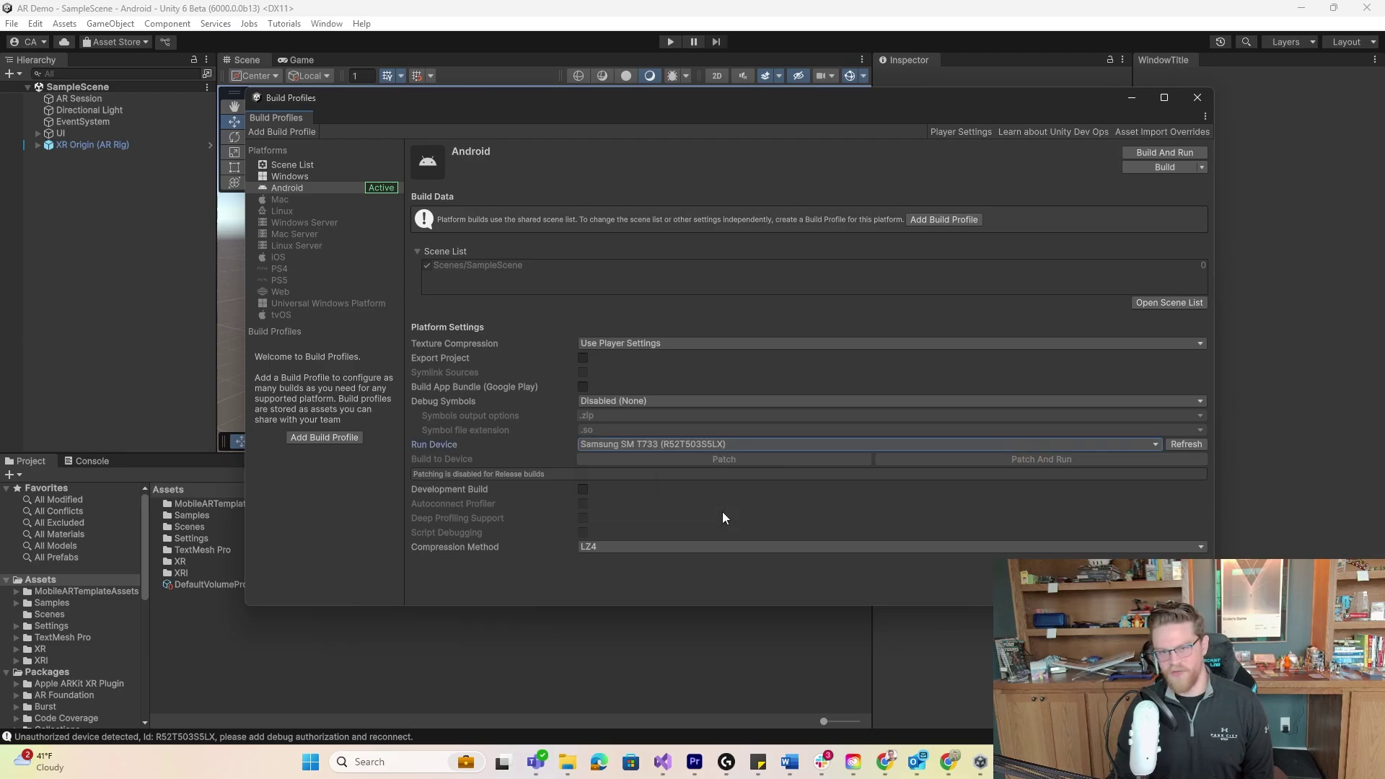
- Start Build And Run, saving the APK as 'Test_Tutoria' in a new builds folder
{"action": "left_click", "coordinate": [1185, 153]}
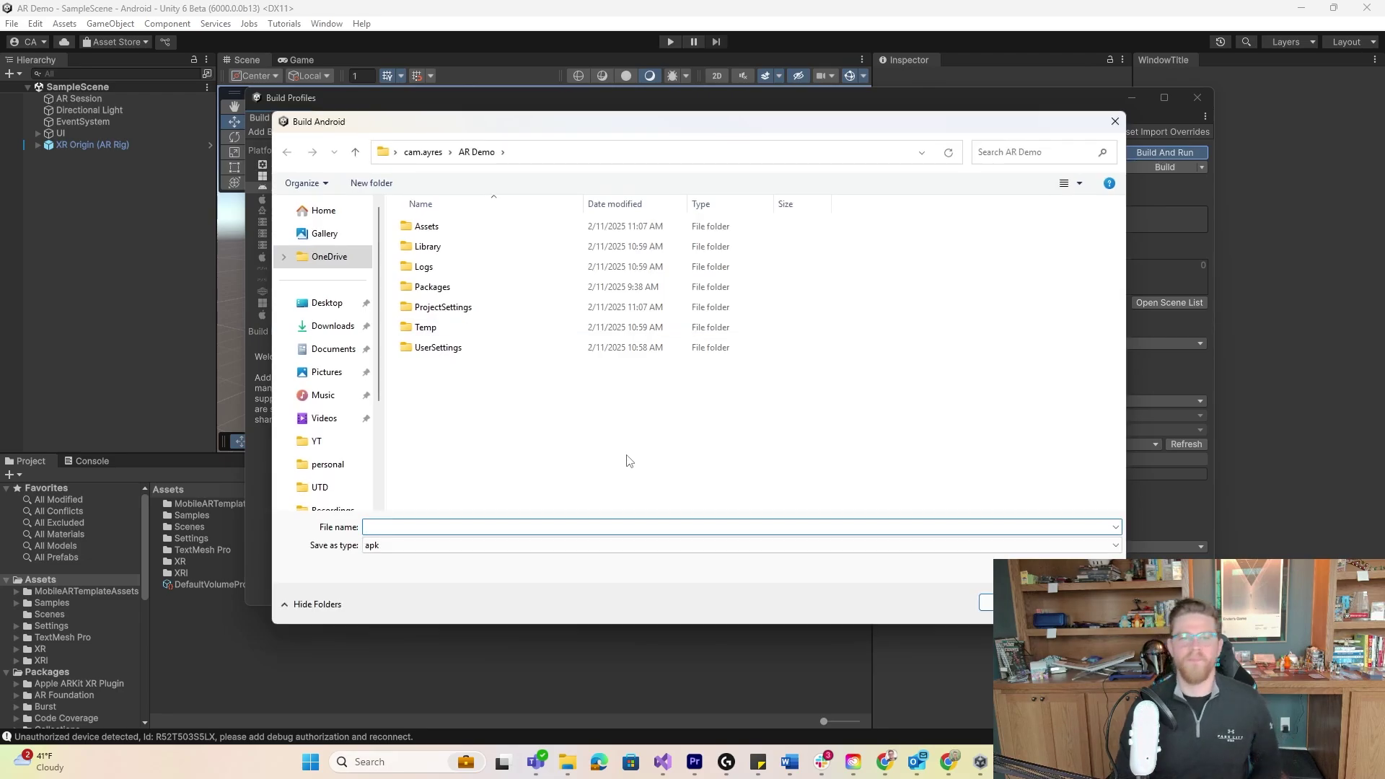
{"action": "left_click", "coordinate": [378, 182]}
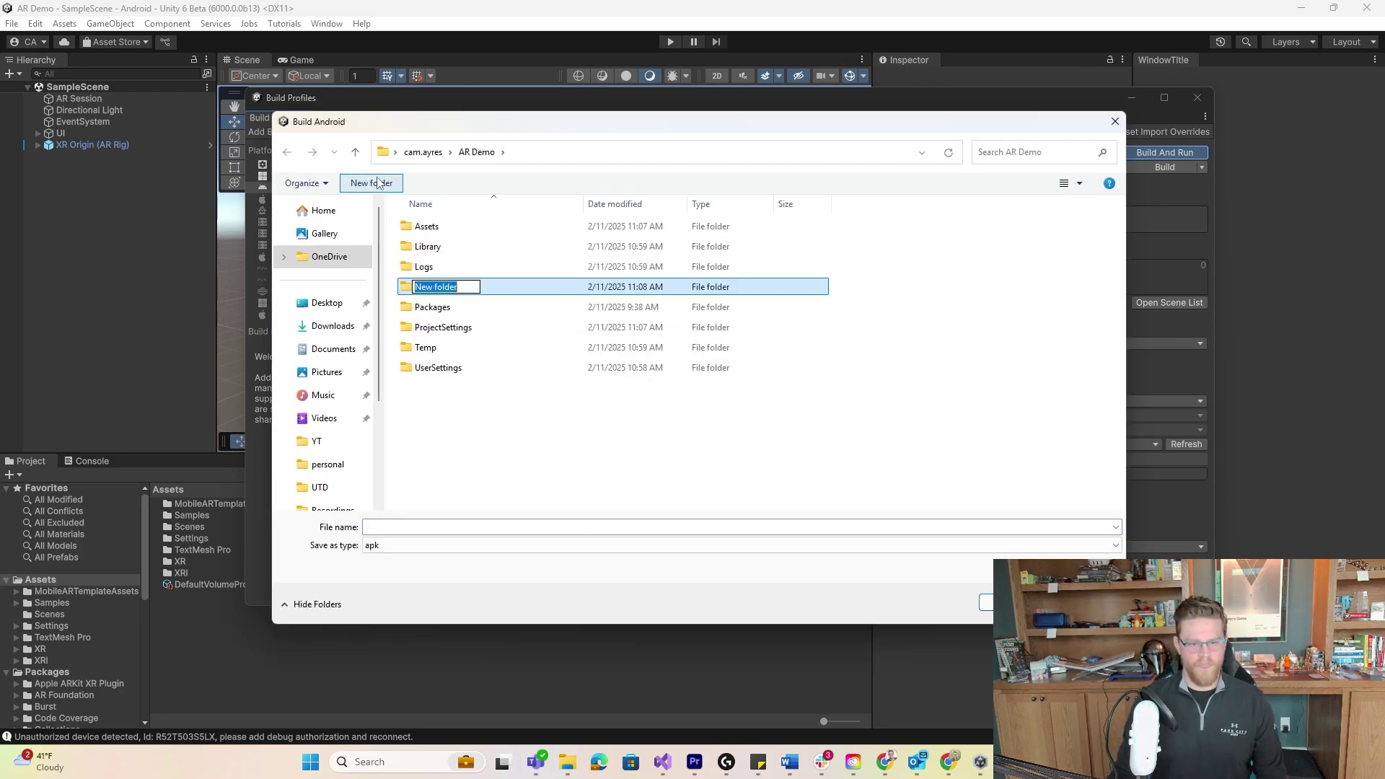
{"action": "type", "text": "builds"}
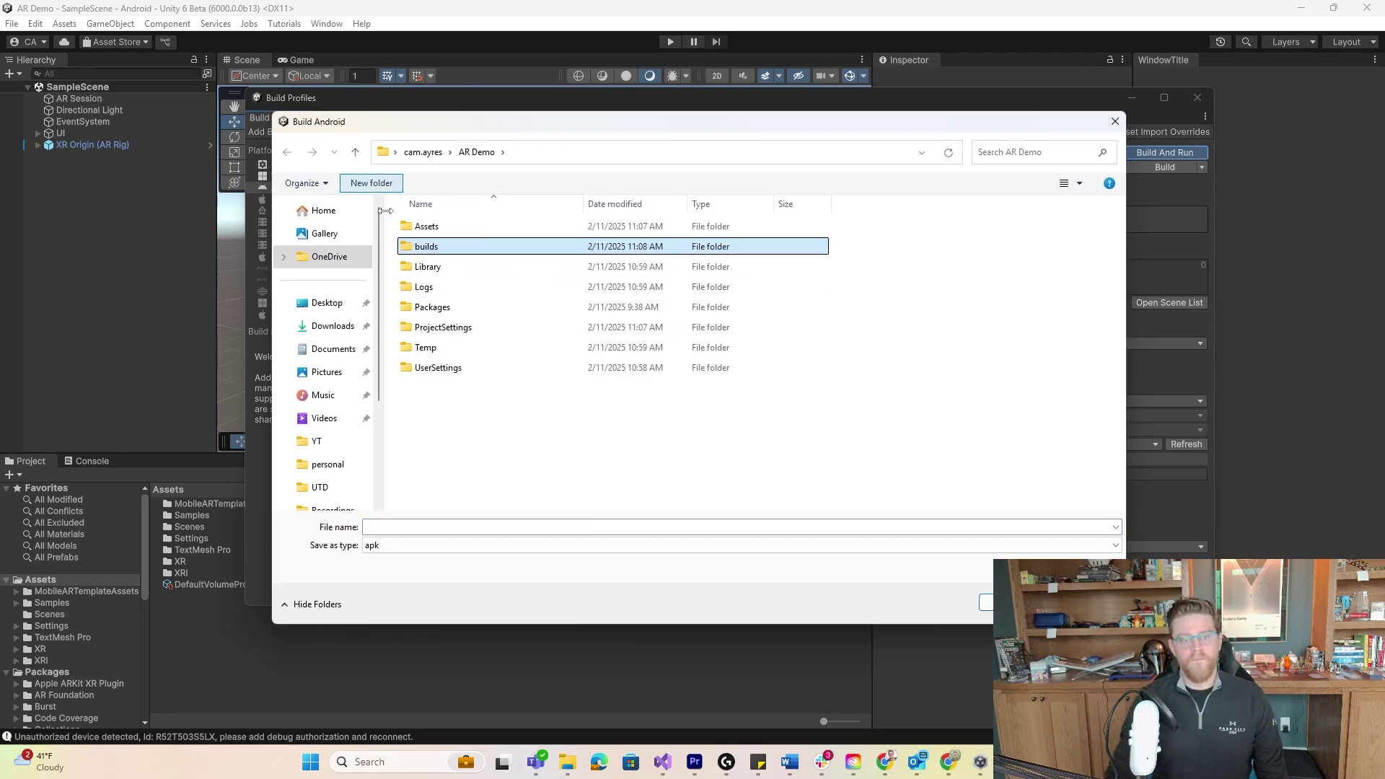
{"action": "double_click", "coordinate": [489, 251]}
{"action": "left_click", "coordinate": [492, 552]}
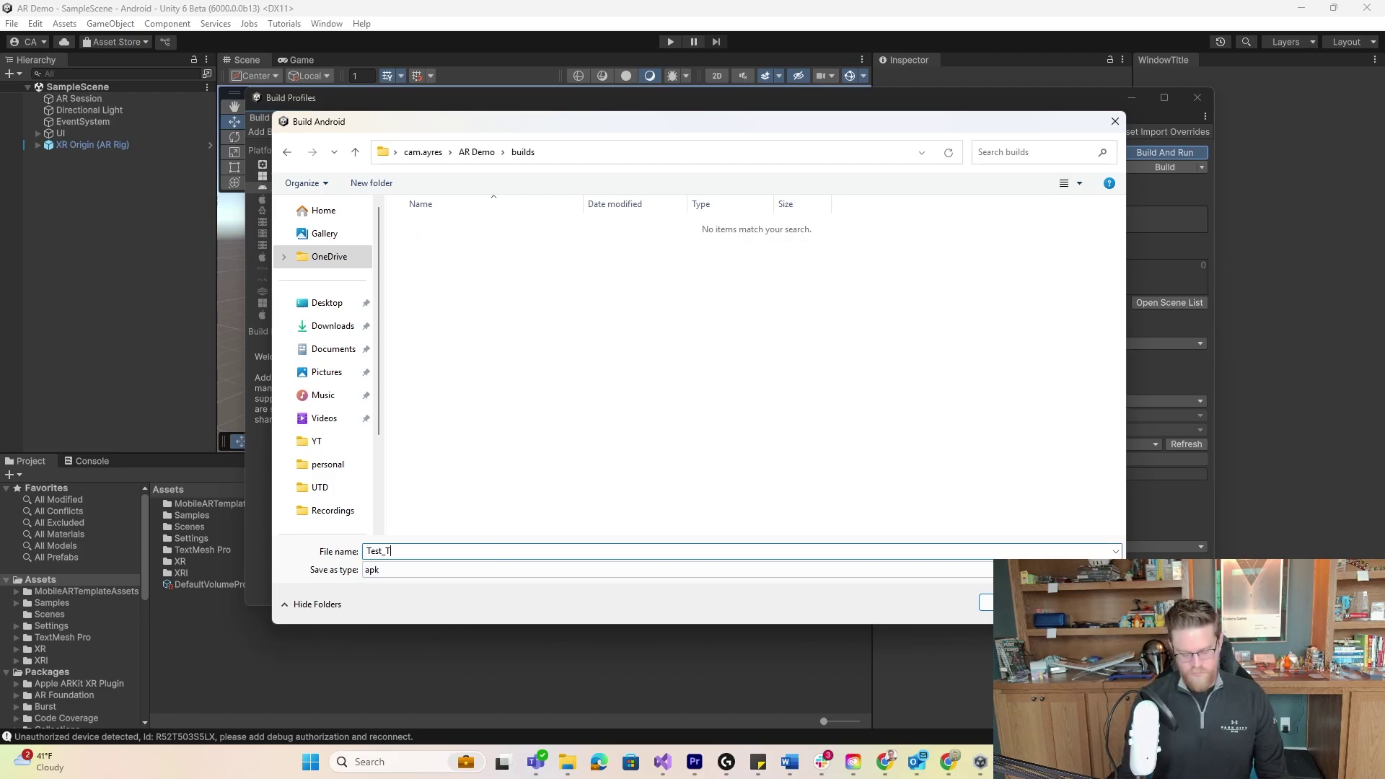
{"action": "type", "text": "Test_Tutoria"}
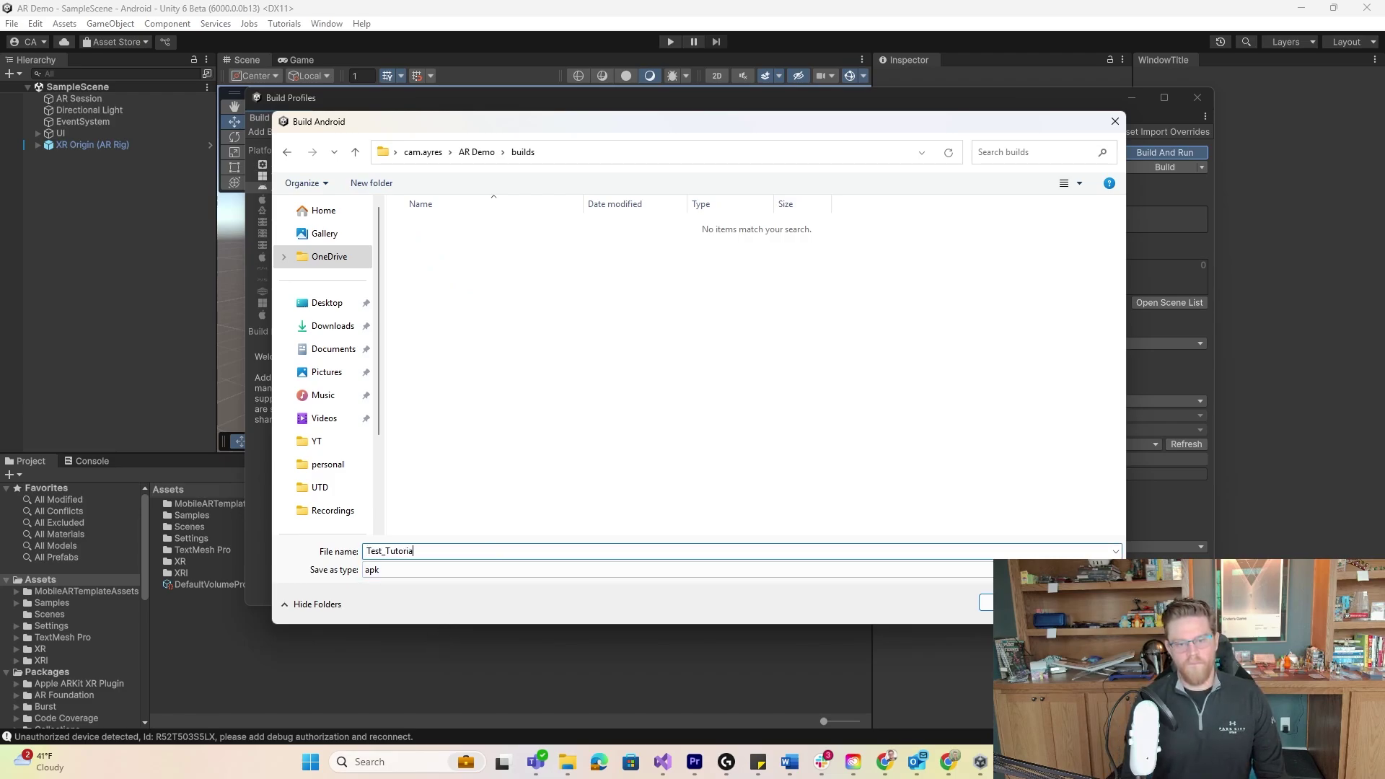